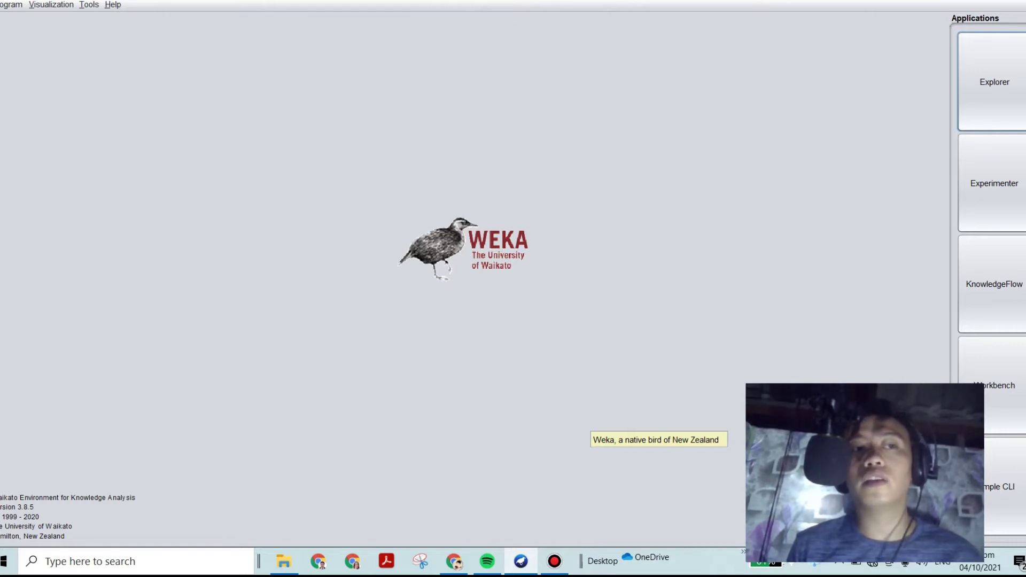
{"action": "key", "text": "alt+t"}
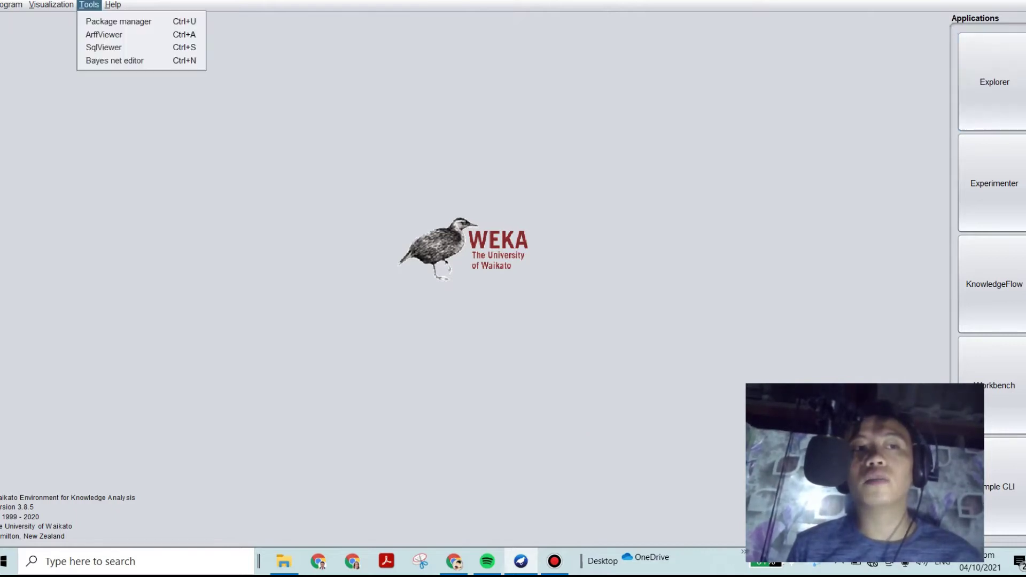
{"action": "key", "text": "Down"}
{"action": "key", "text": "Down"}
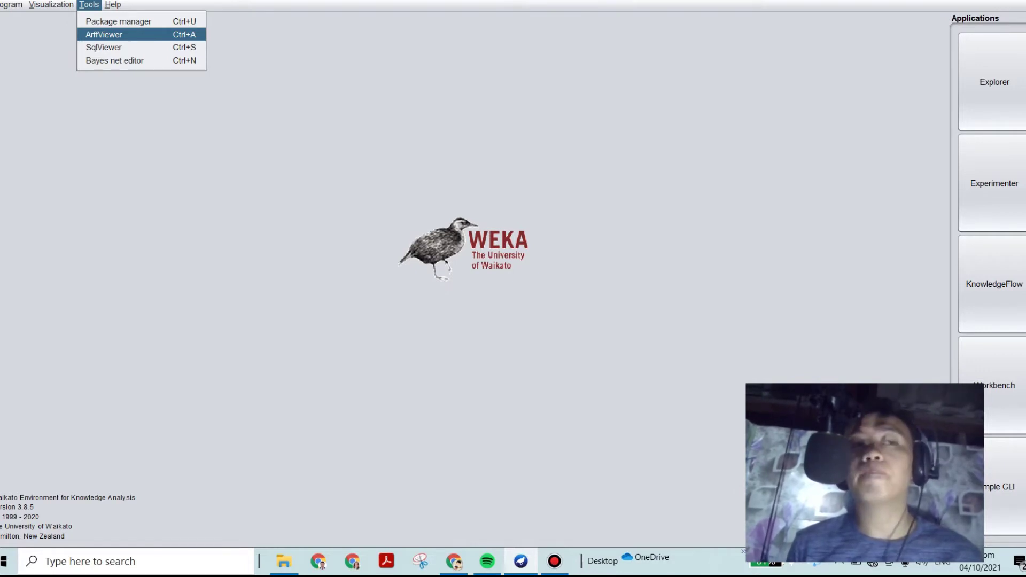
{"action": "left_click", "coordinate": [264, 65]}
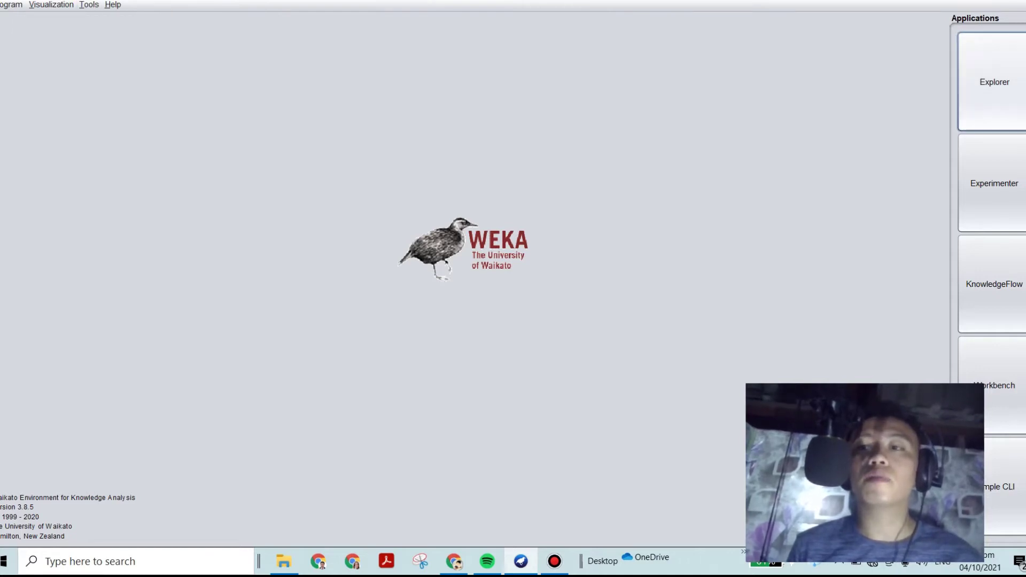
- Launch the Explorer and load Cacao-DataSet.csv.arff from the Research folder inside BSECE 2-1
{"action": "left_click", "coordinate": [994, 82]}
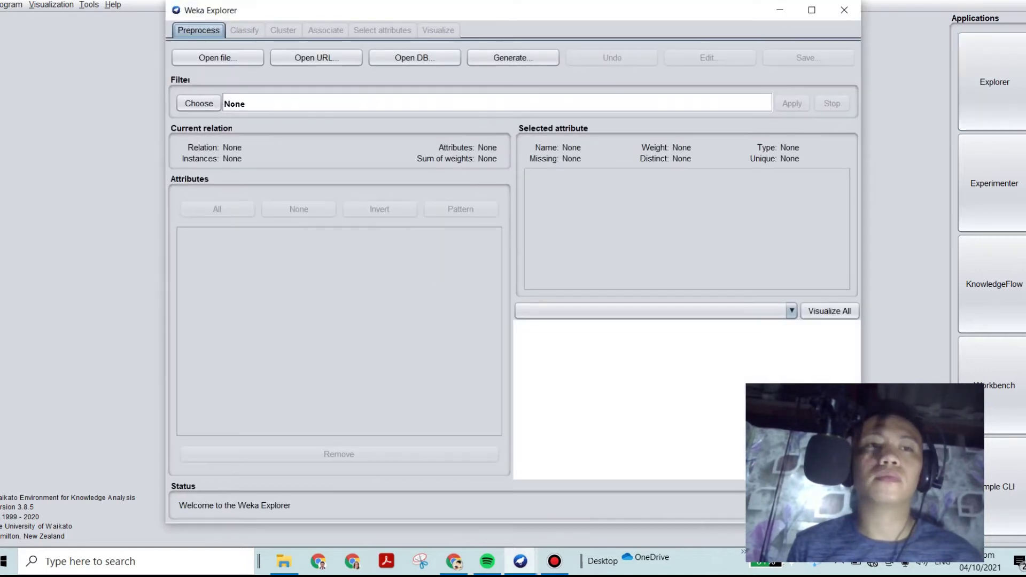
{"action": "left_click", "coordinate": [217, 57]}
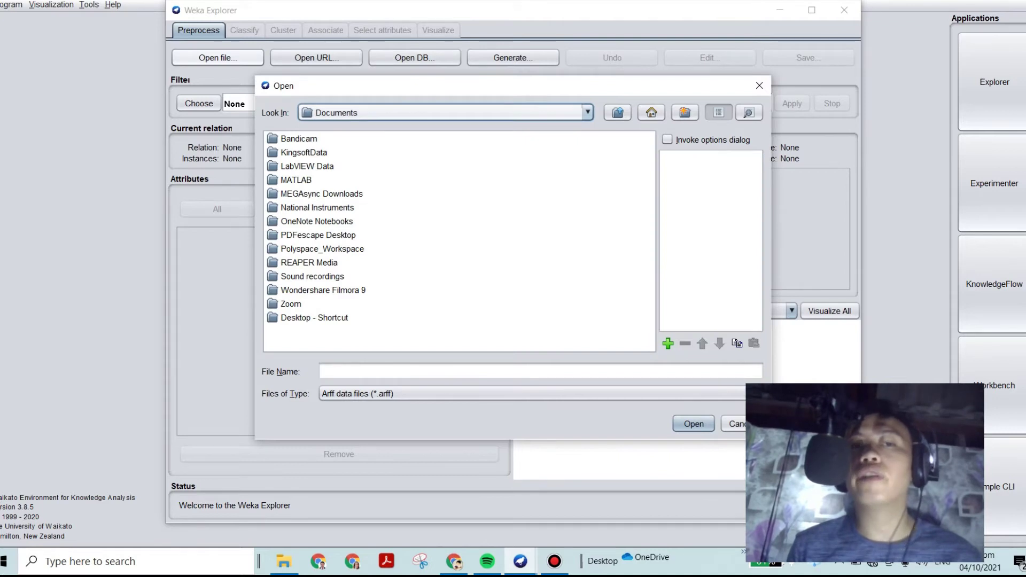
{"action": "left_click", "coordinate": [445, 112]}
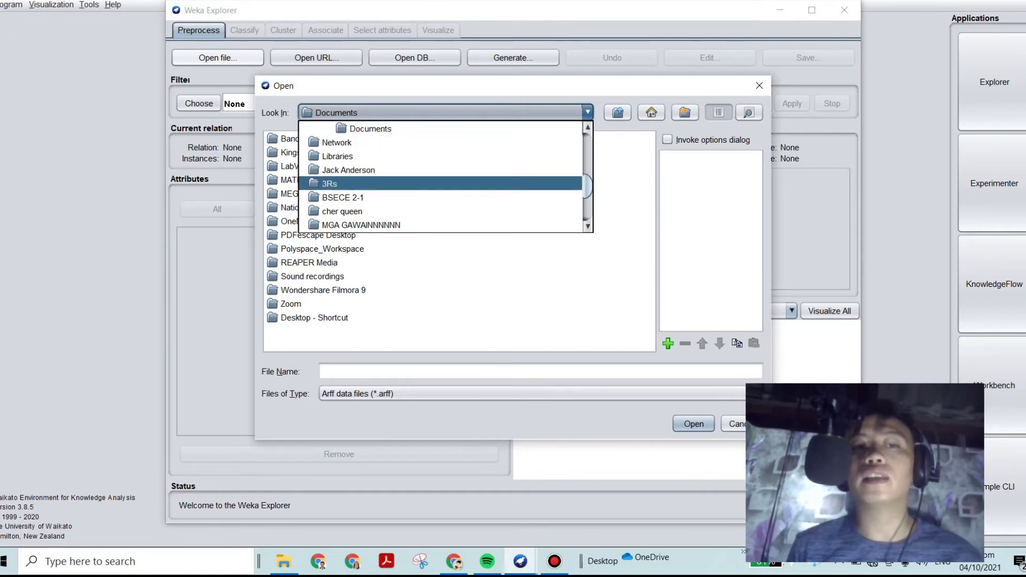
{"action": "left_click", "coordinate": [343, 197]}
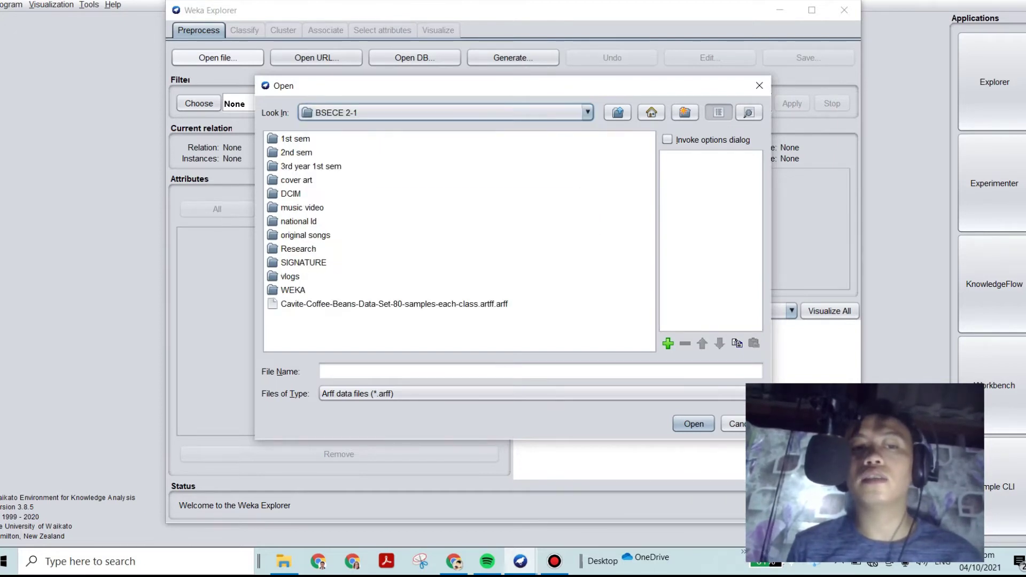
{"action": "left_click", "coordinate": [299, 249]}
{"action": "double_click", "coordinate": [299, 249]}
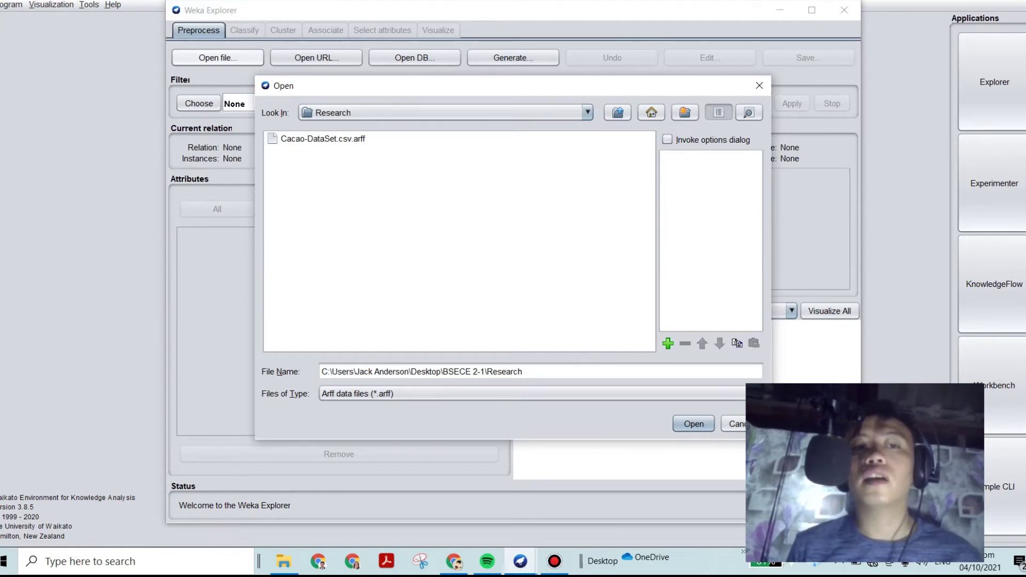
{"action": "left_click", "coordinate": [315, 138]}
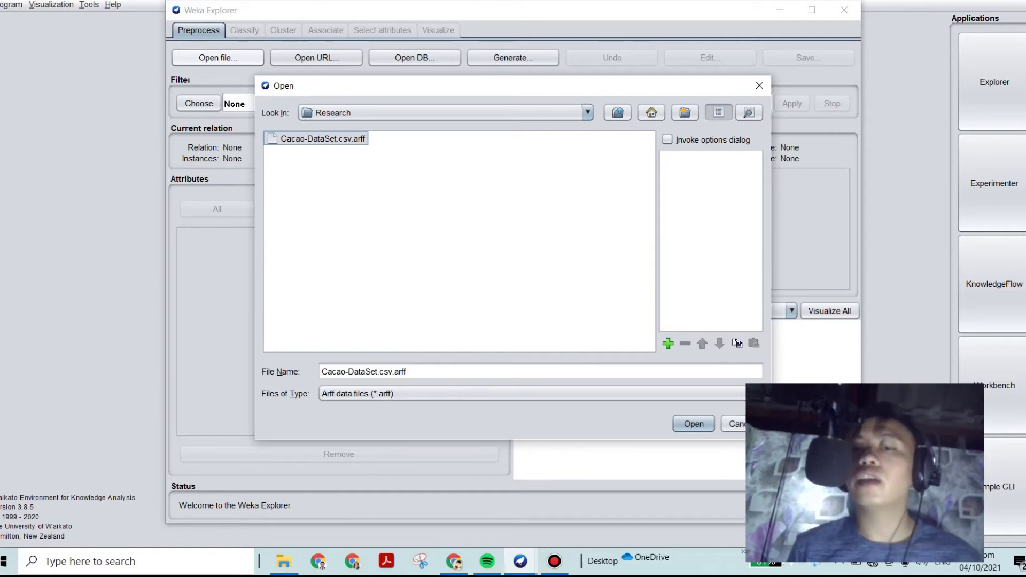
{"action": "left_click", "coordinate": [694, 424]}
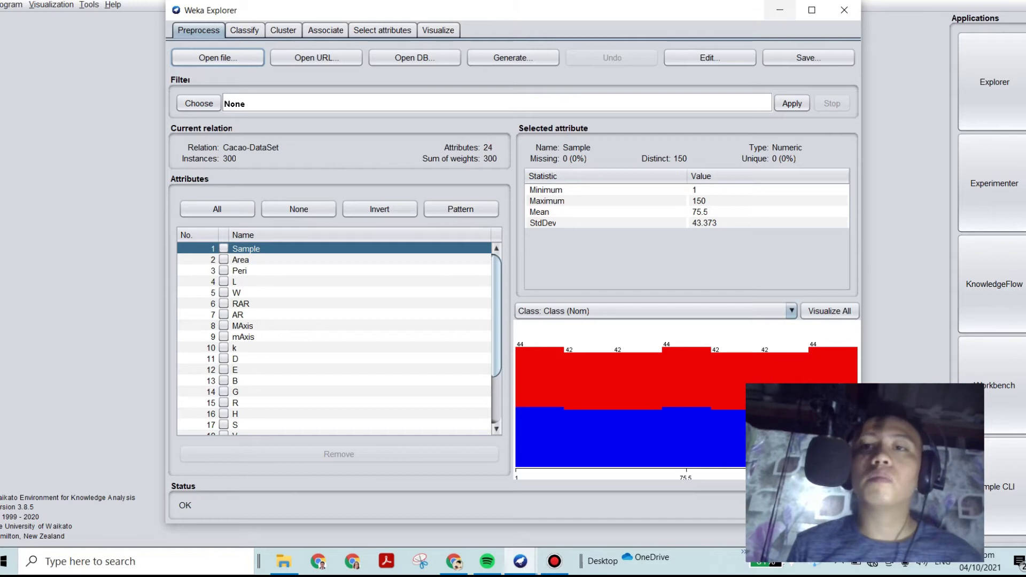
- Shift the Weka Explorer window slightly toward the left side of the desktop at its normal, non-maximized size
{"action": "left_click", "coordinate": [812, 10]}
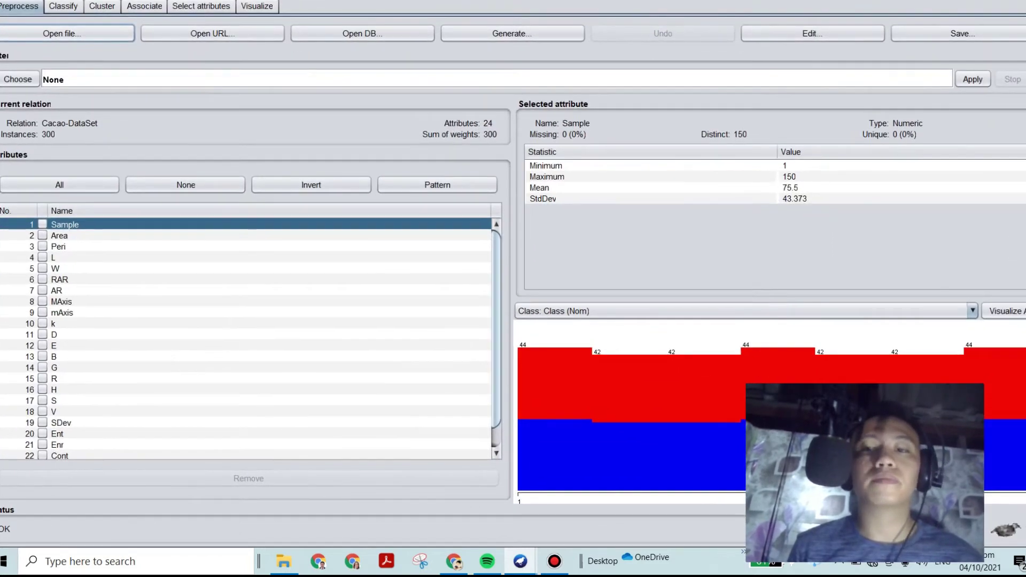
{"action": "key", "text": "super+Down"}
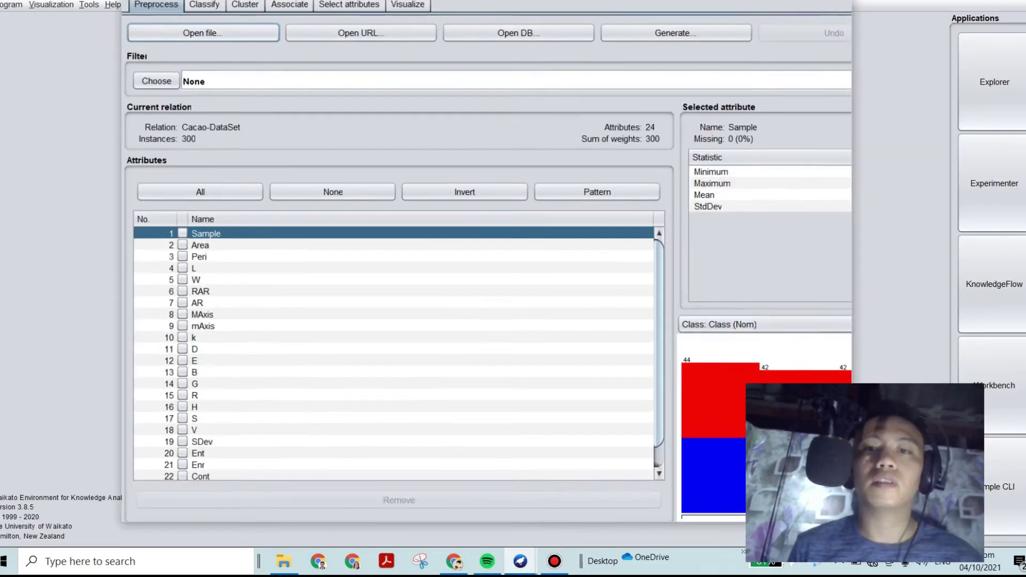
{"action": "left_click_drag", "start_coordinate": [503, 12], "coordinate": [400, 16]}
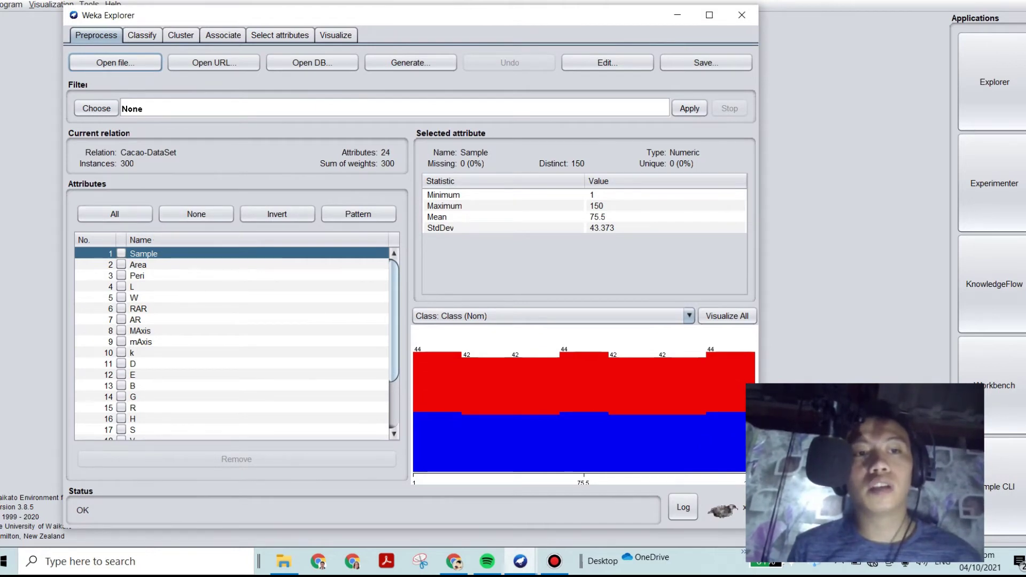
- Tick all attributes and run attribute selection with CfsSubsetEval and BestFirst on the full training set
{"action": "left_click", "coordinate": [114, 214]}
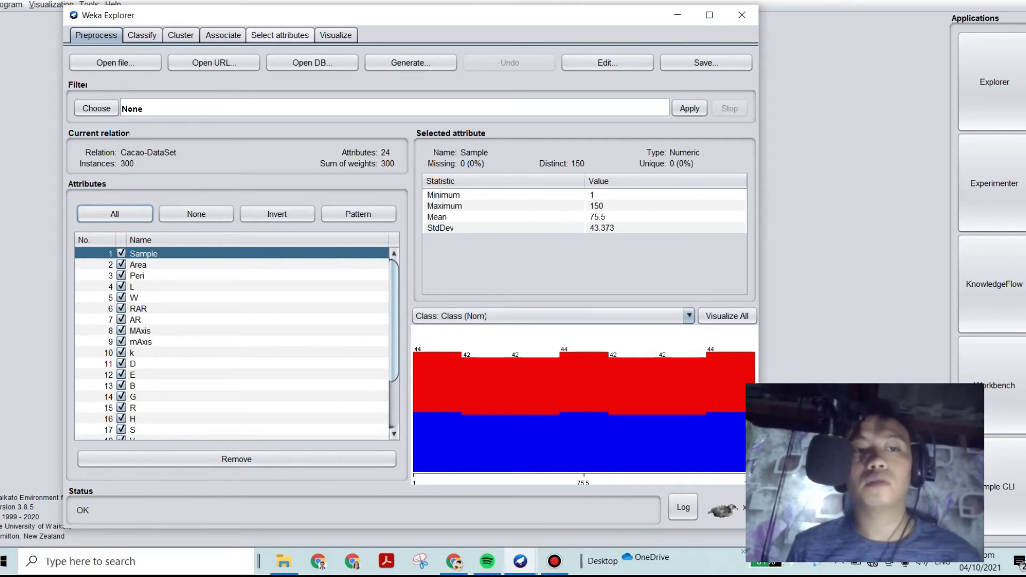
{"action": "left_click", "coordinate": [280, 34]}
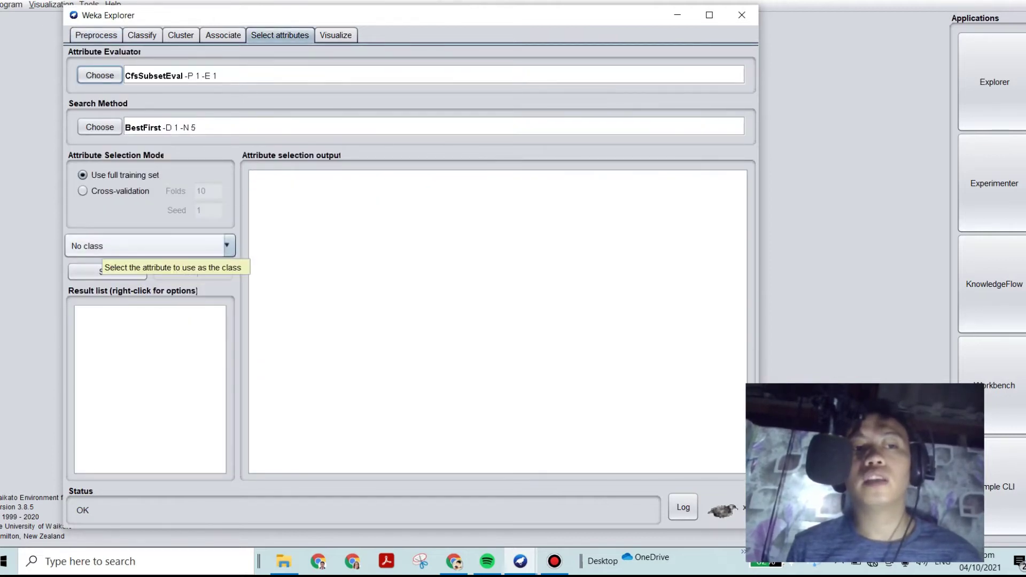
{"action": "left_click", "coordinate": [107, 272]}
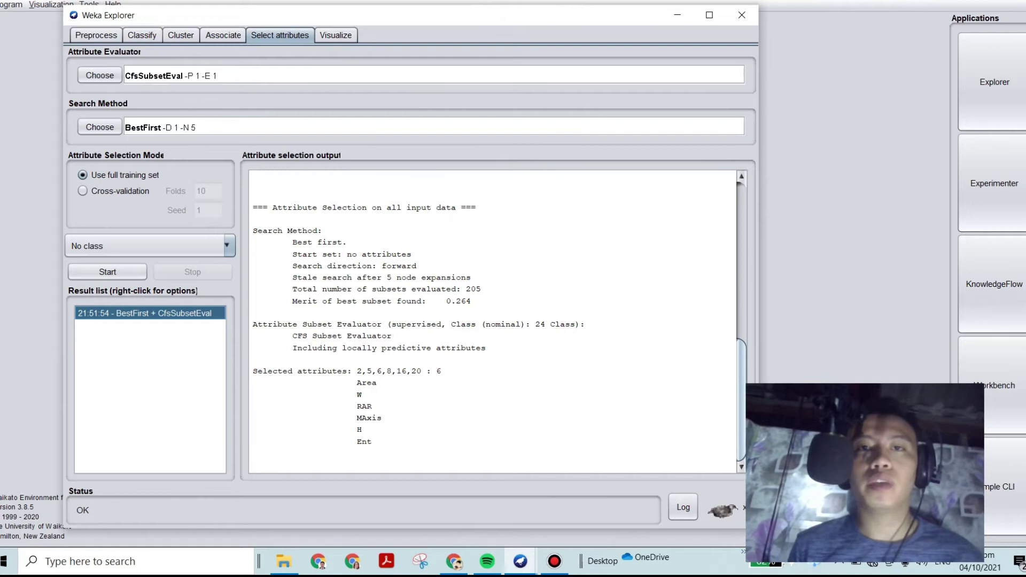
{"action": "left_click_drag", "start_coordinate": [411, 15], "coordinate": [415, 11]}
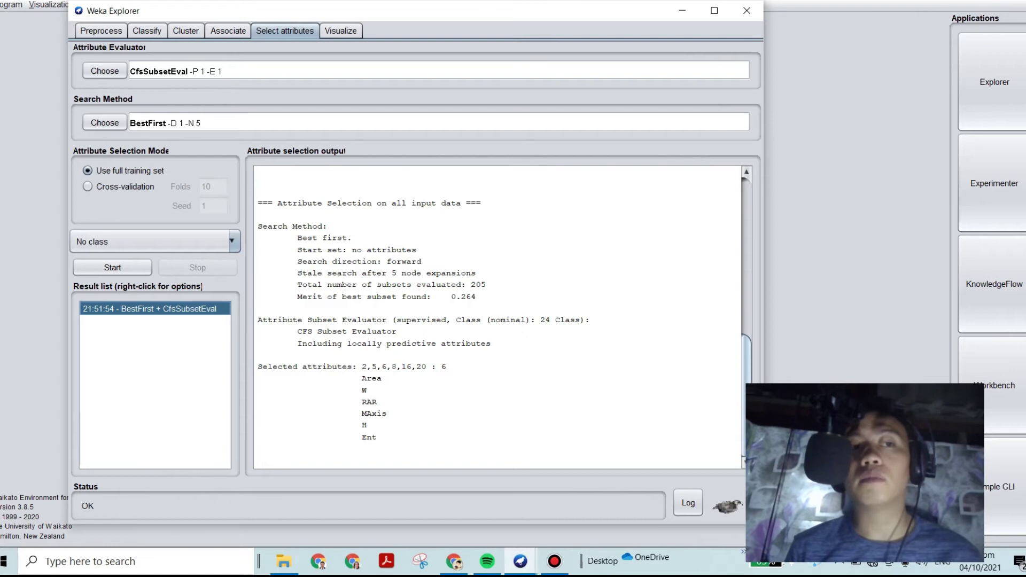
- Untick the selected attributes Area, W and RAR in the dataset's attribute list
{"action": "left_click", "coordinate": [101, 31]}
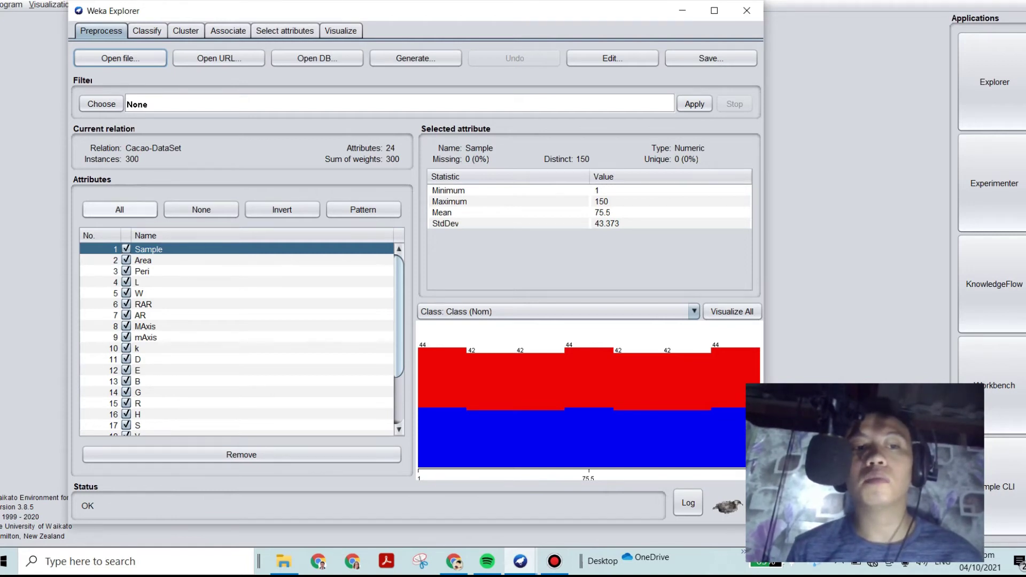
{"action": "left_click", "coordinate": [127, 260]}
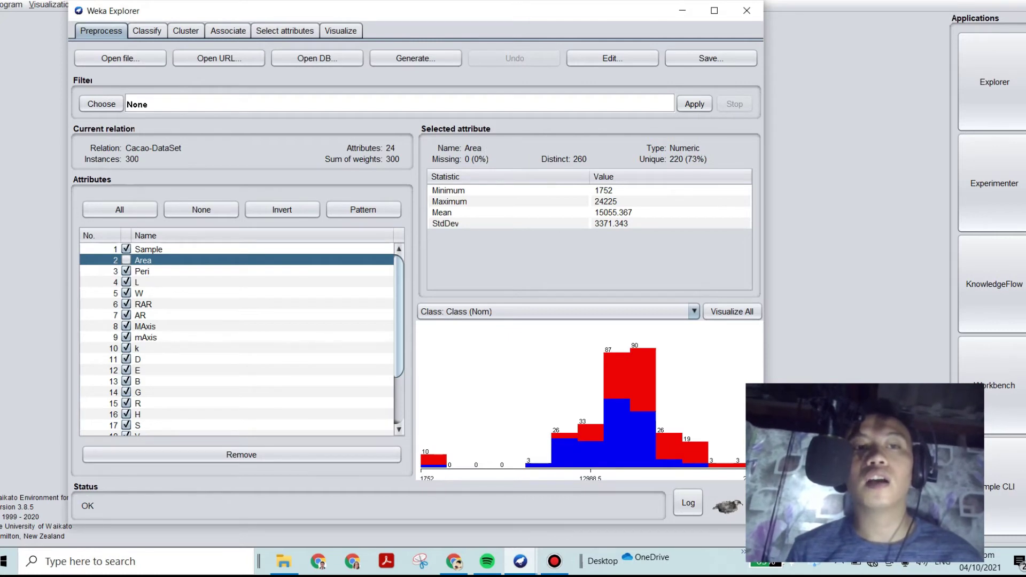
{"action": "left_click", "coordinate": [285, 30]}
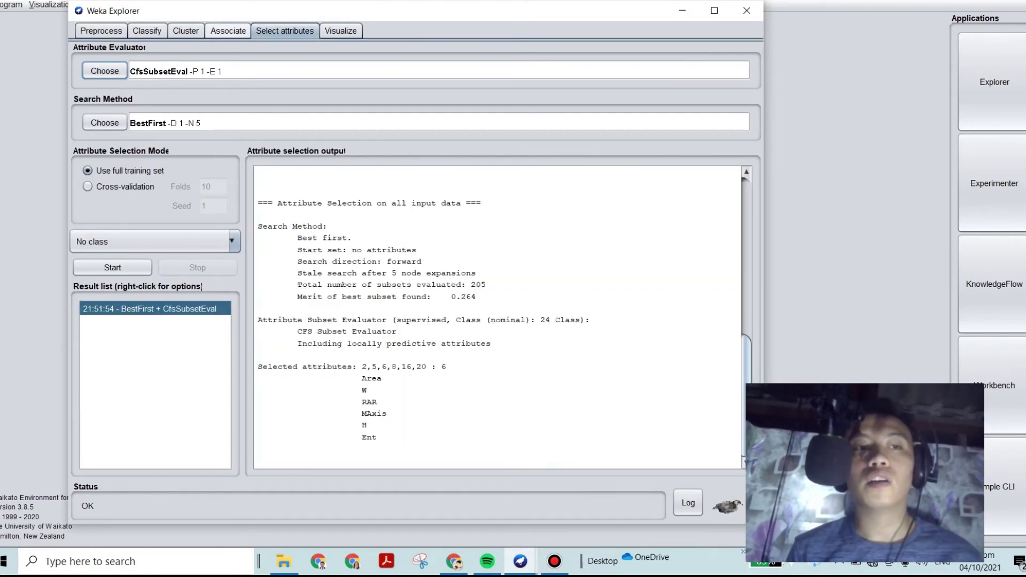
{"action": "left_click", "coordinate": [101, 31]}
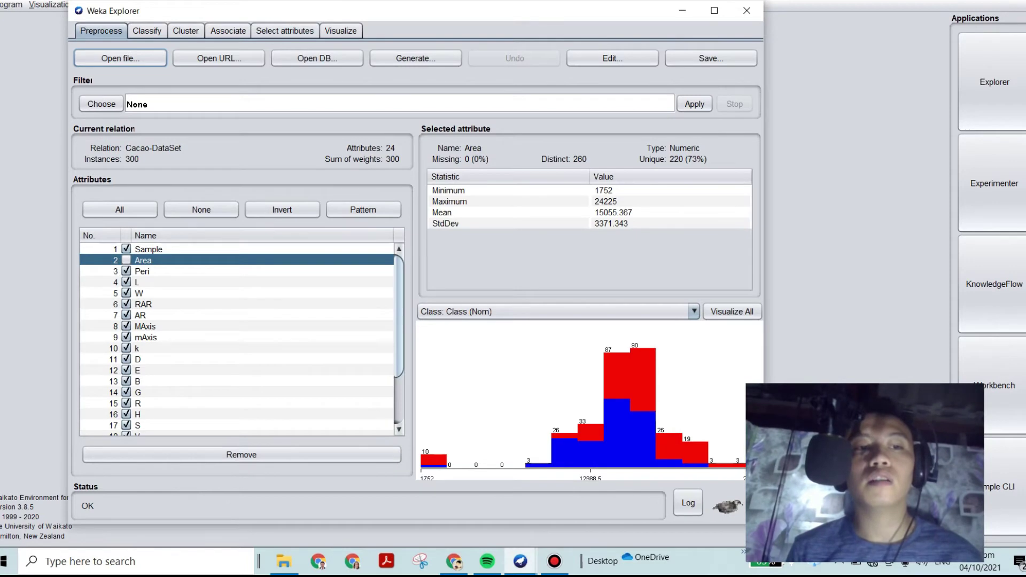
{"action": "left_click", "coordinate": [126, 293]}
{"action": "left_click", "coordinate": [126, 304]}
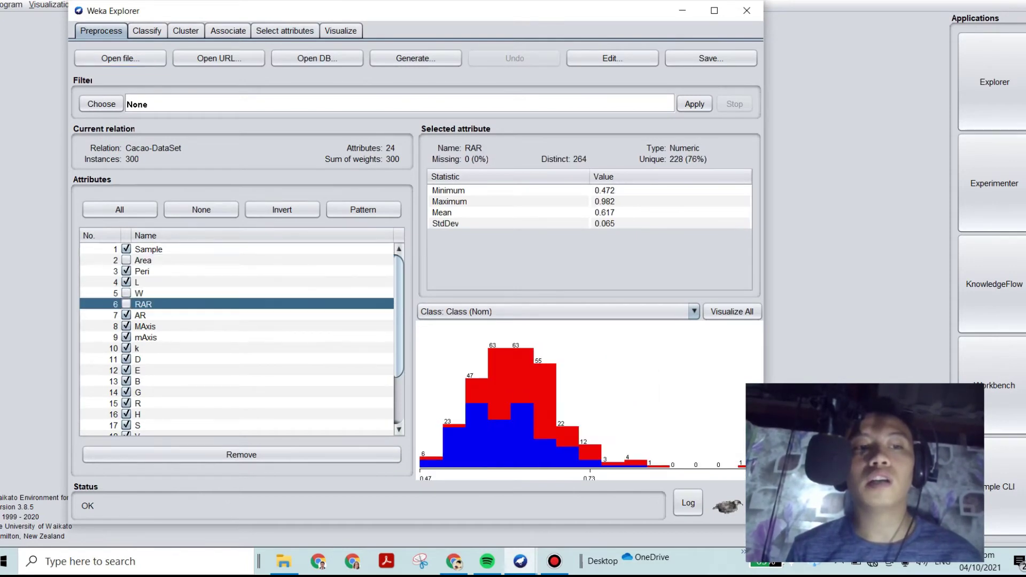
- Check the attribute selection output and untick the remaining selected attributes MAxis, H and Ent in the attribute list
{"action": "left_click", "coordinate": [284, 30]}
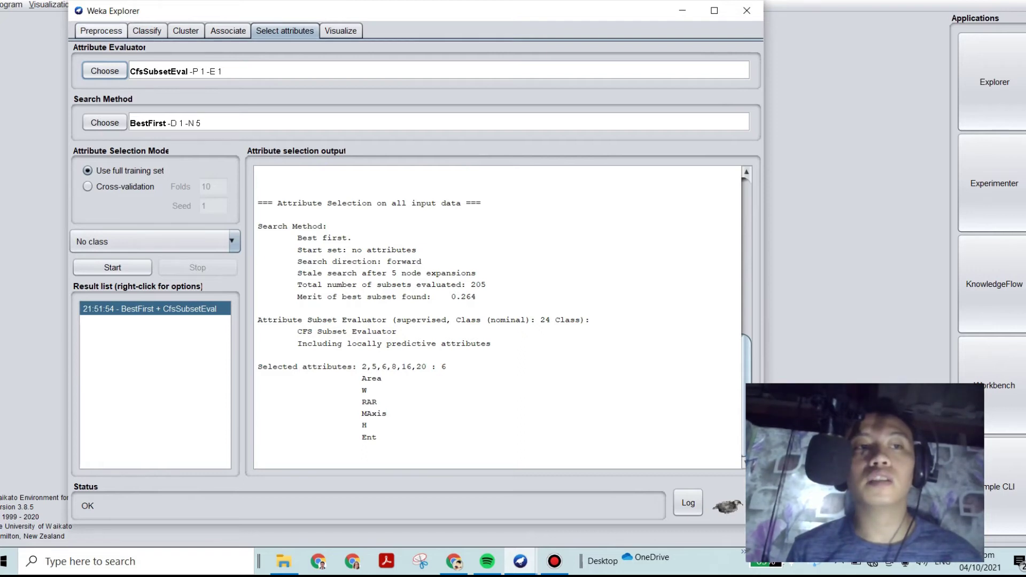
{"action": "left_click", "coordinate": [101, 30]}
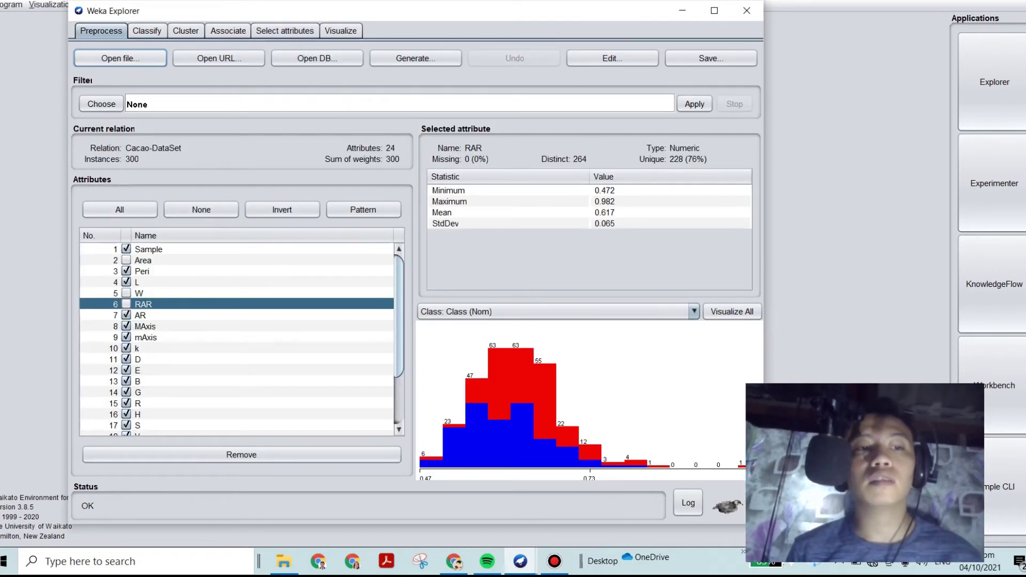
{"action": "left_click", "coordinate": [126, 326]}
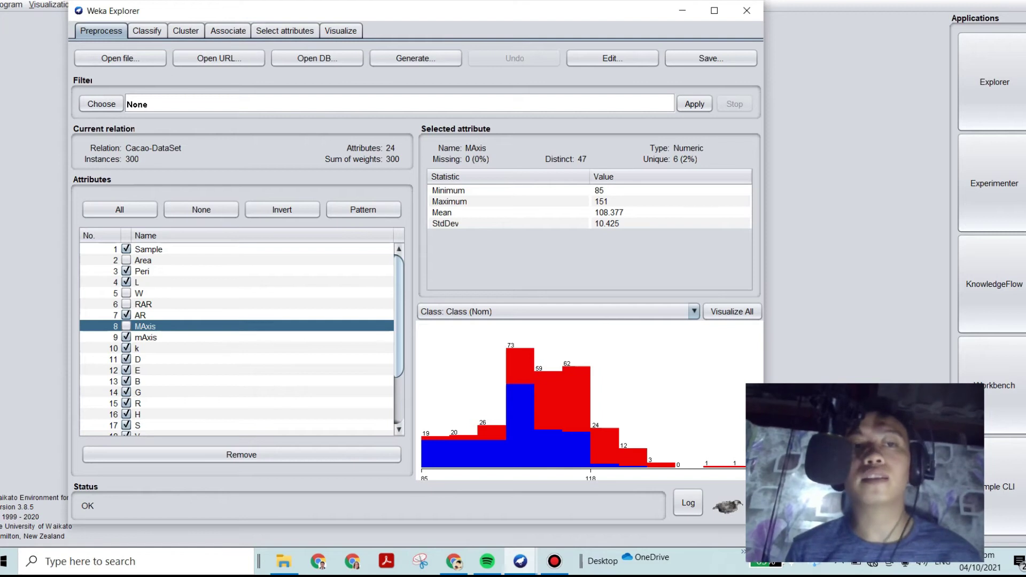
{"action": "left_click", "coordinate": [285, 31]}
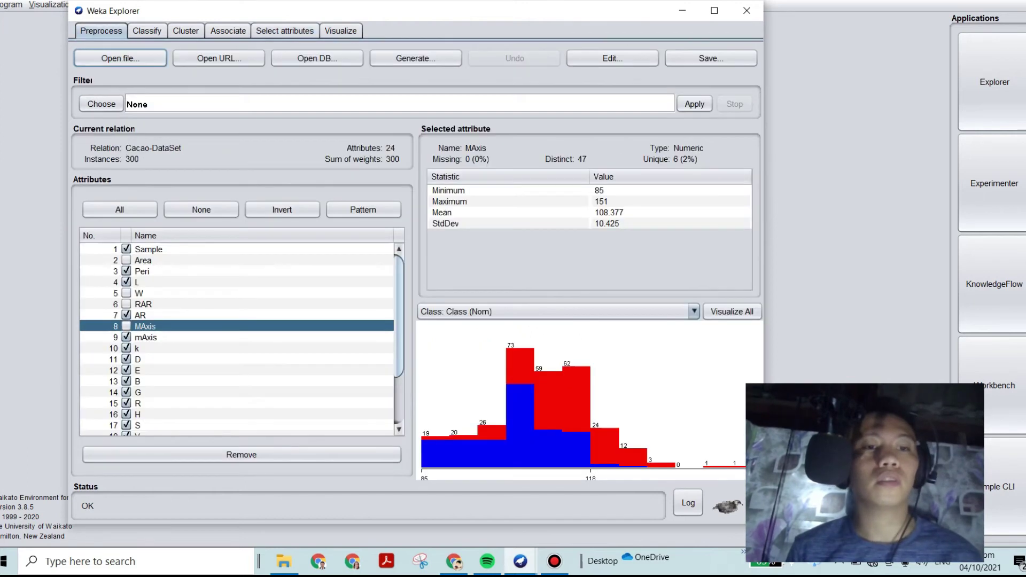
{"action": "left_click", "coordinate": [101, 31]}
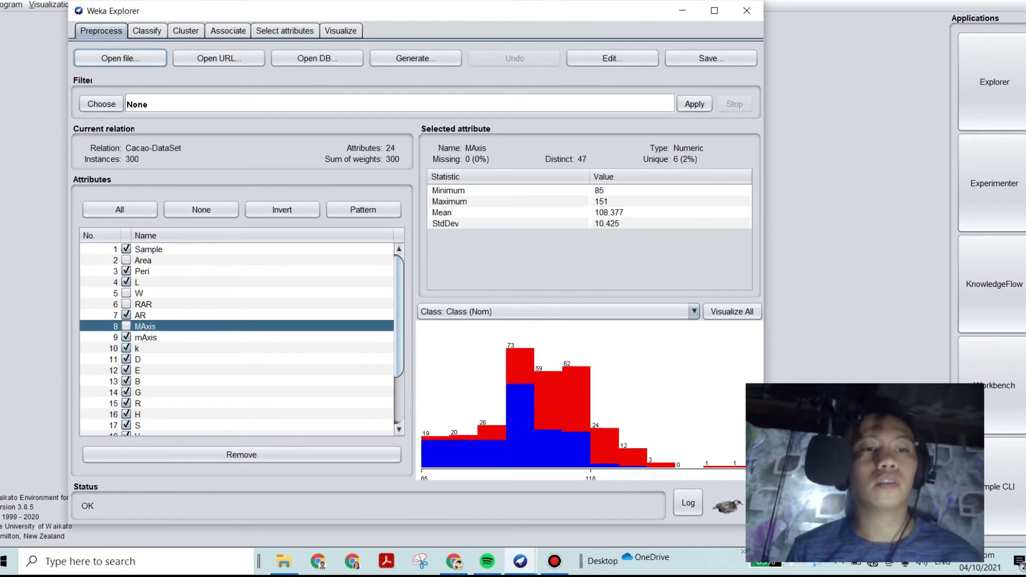
{"action": "left_click", "coordinate": [126, 415]}
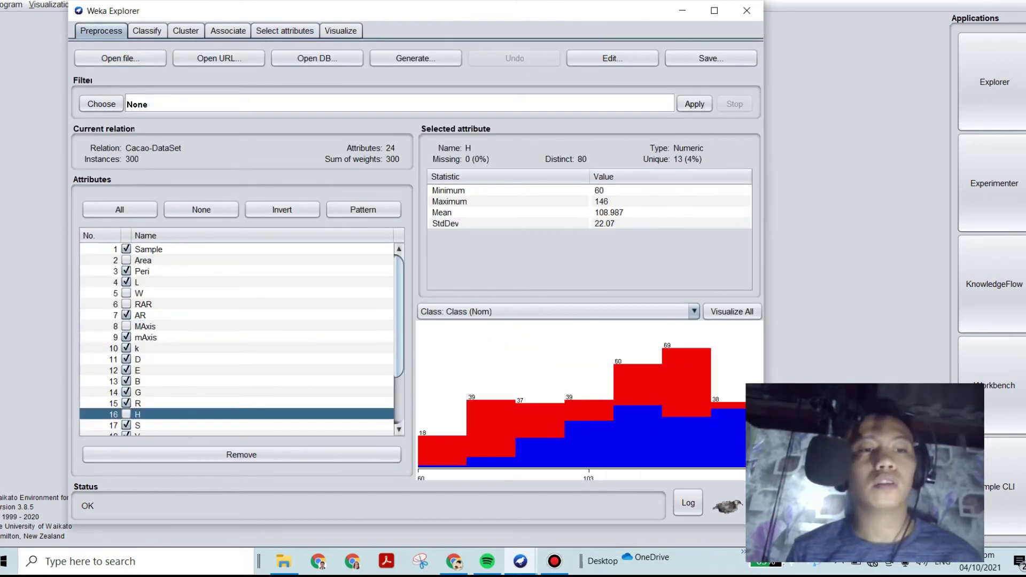
{"action": "left_click", "coordinate": [284, 31]}
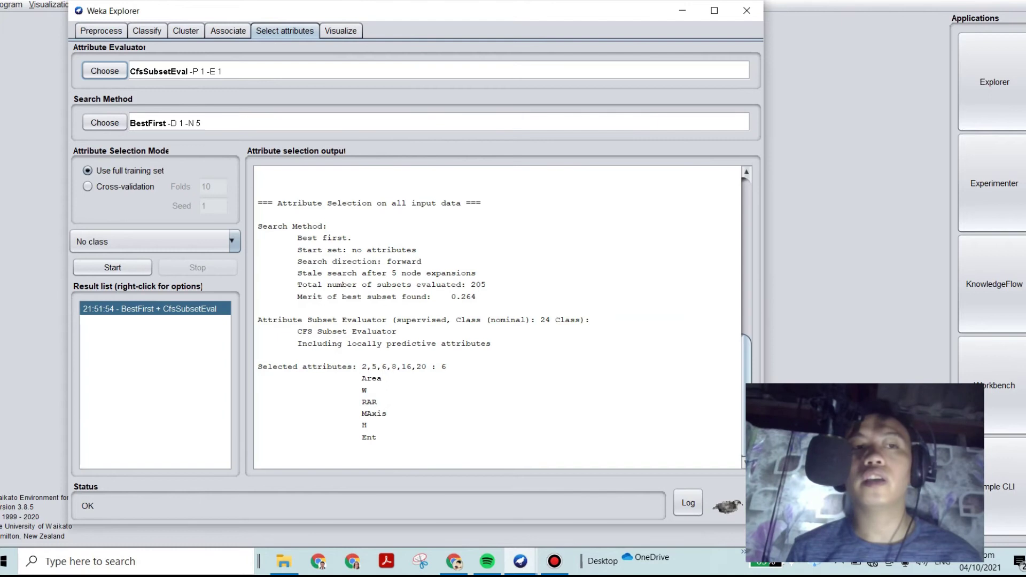
{"action": "left_click", "coordinate": [101, 31]}
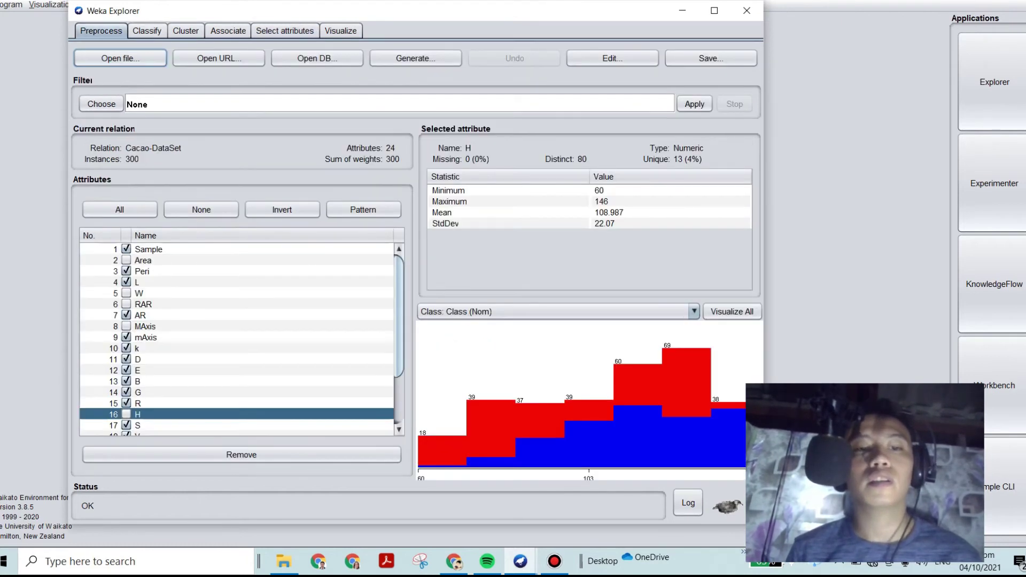
{"action": "left_click_drag", "start_coordinate": [399, 315], "coordinate": [399, 350]}
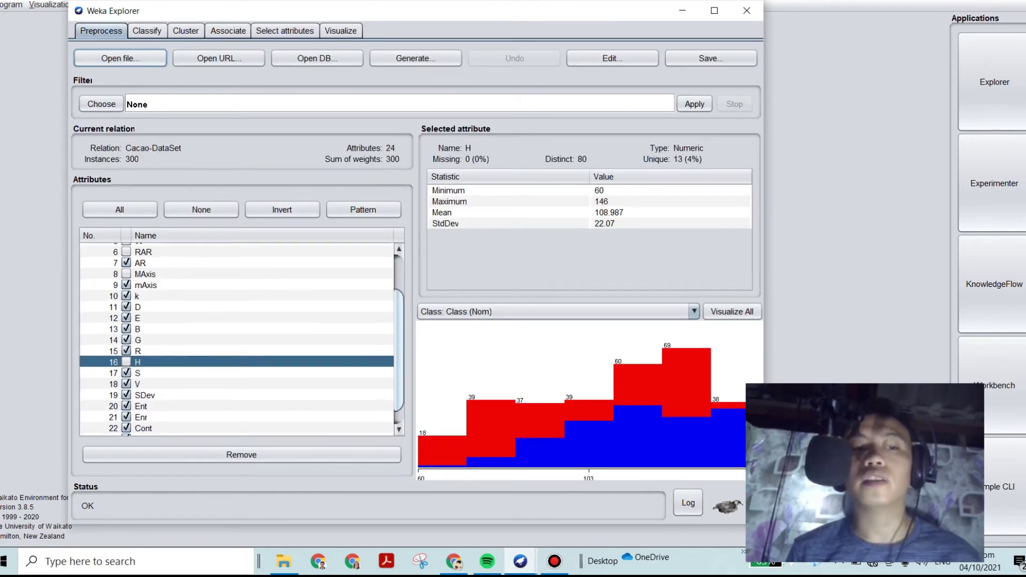
{"action": "left_click", "coordinate": [126, 406]}
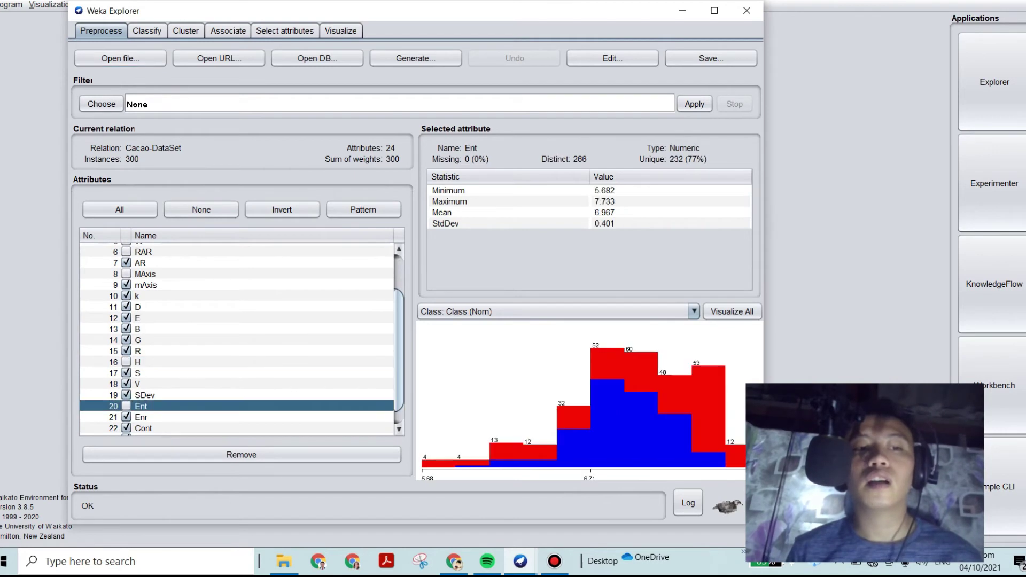
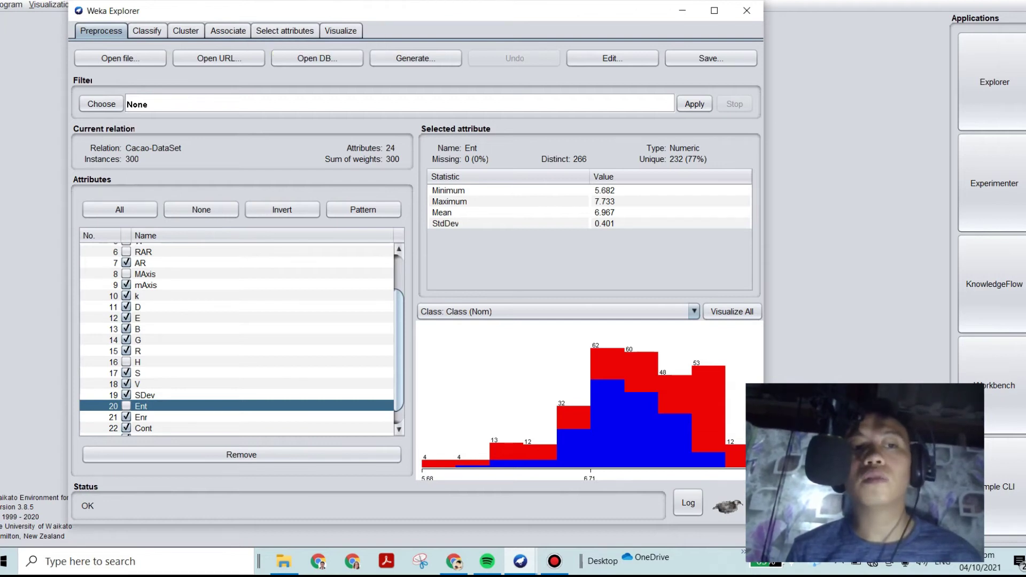
- Evaluate the DecisionTable rule classifier on the cacao dataset, using the training set as the test option
{"action": "left_click", "coordinate": [147, 31]}
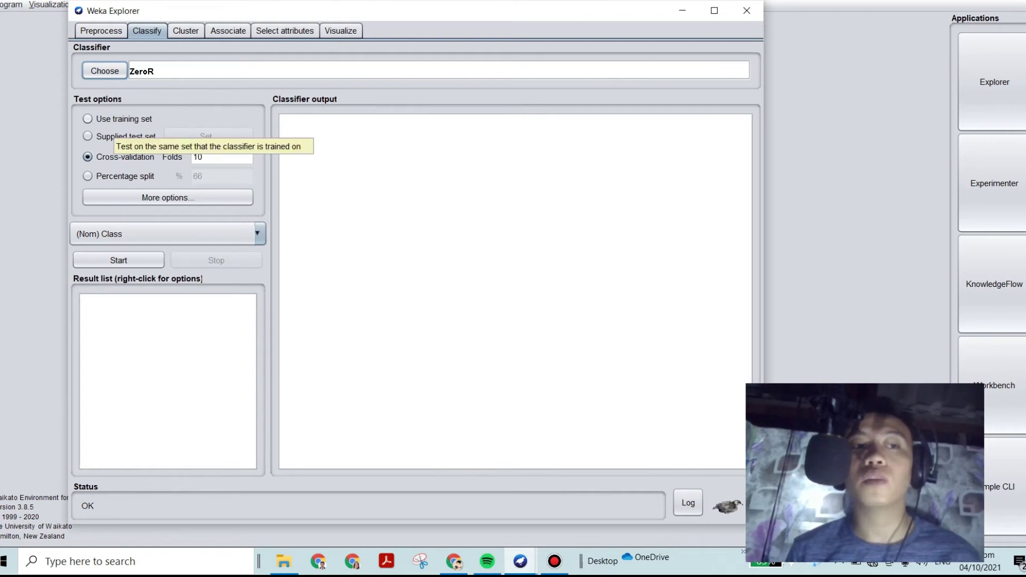
{"action": "left_click", "coordinate": [117, 119]}
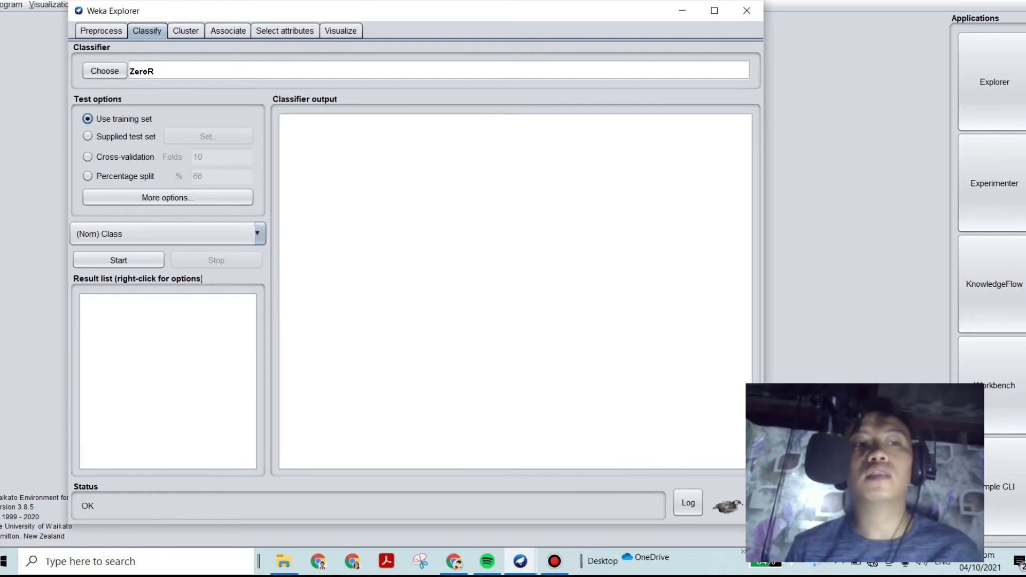
{"action": "left_click", "coordinate": [105, 71]}
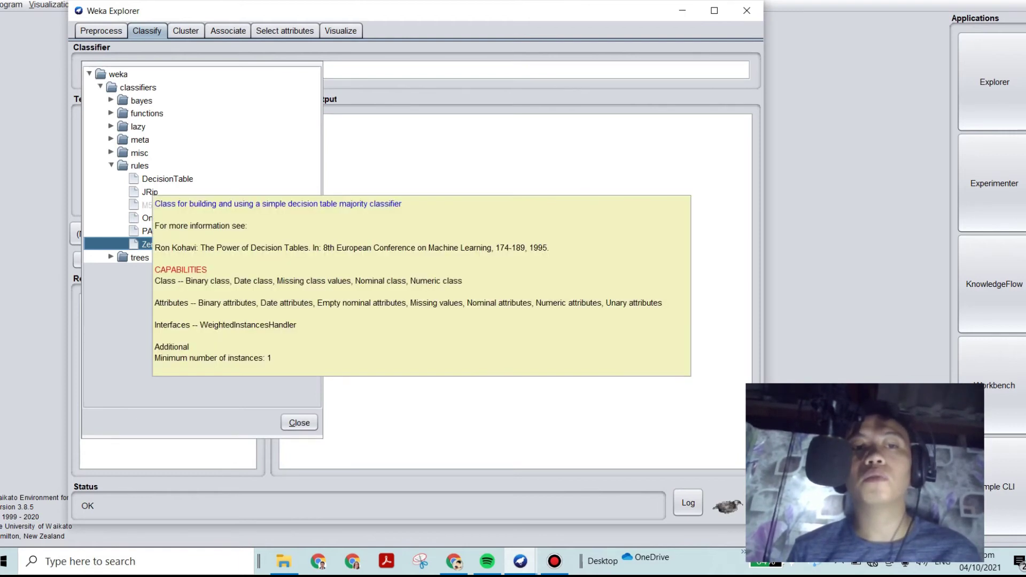
{"action": "left_click", "coordinate": [155, 181]}
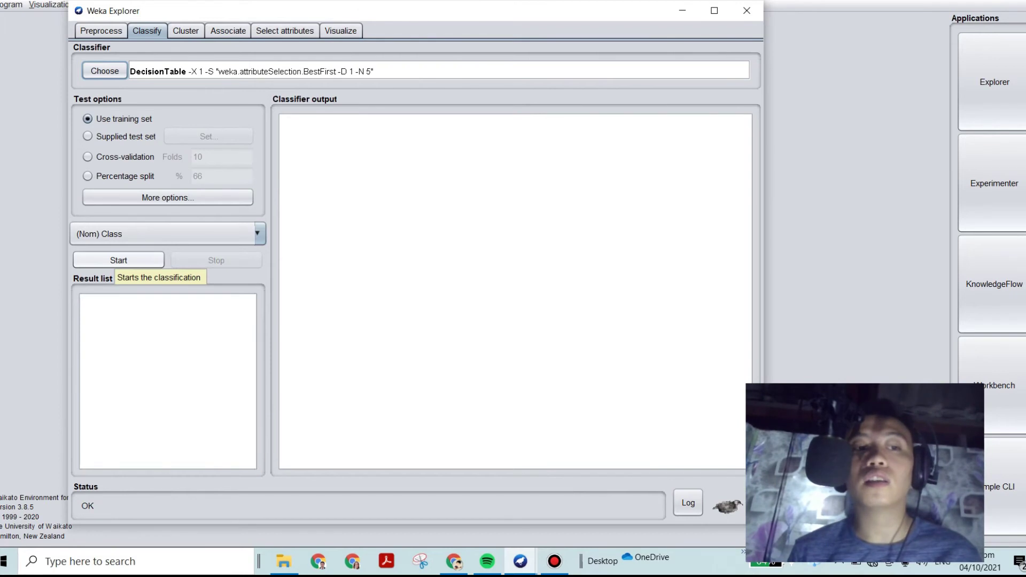
{"action": "left_click", "coordinate": [119, 260]}
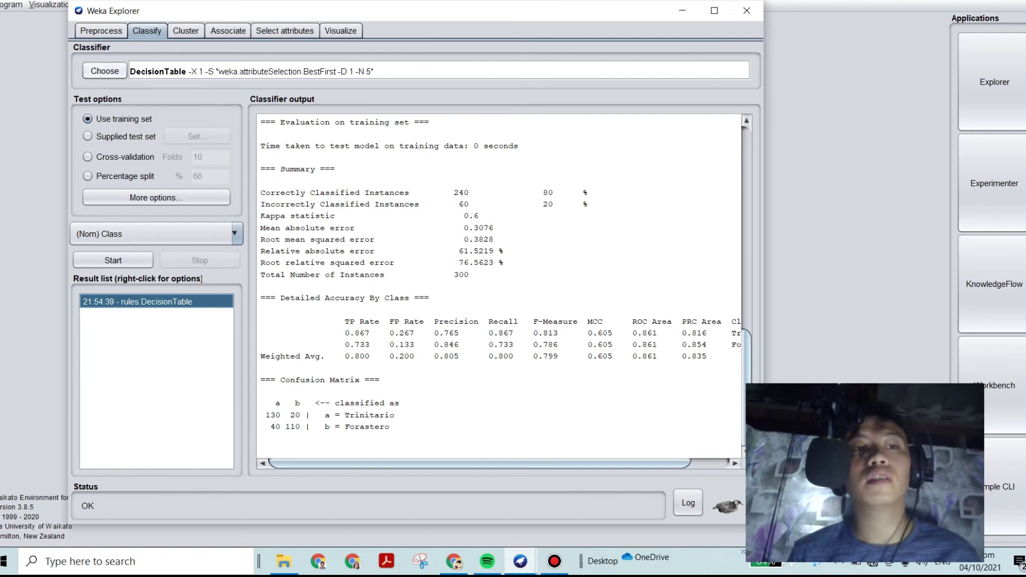
- Run the JRip and OneR rule classifiers one after the other on the training set
{"action": "left_click", "coordinate": [104, 70]}
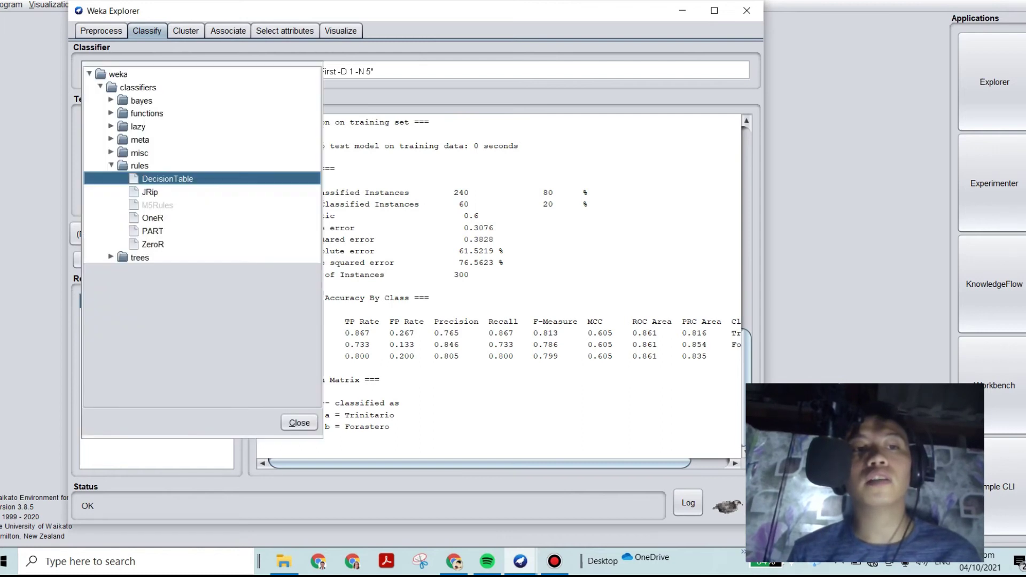
{"action": "left_click", "coordinate": [150, 192]}
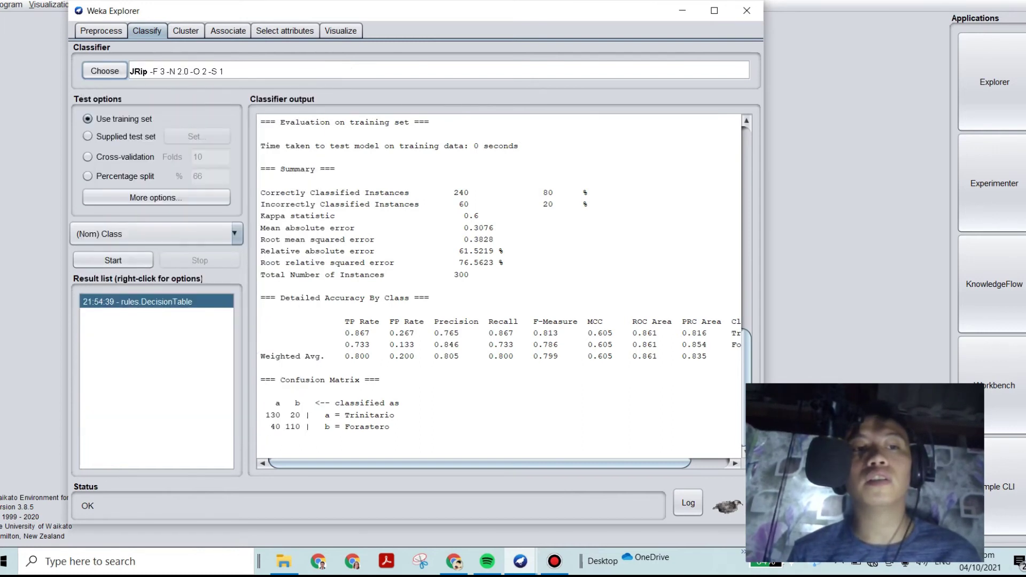
{"action": "left_click", "coordinate": [112, 261]}
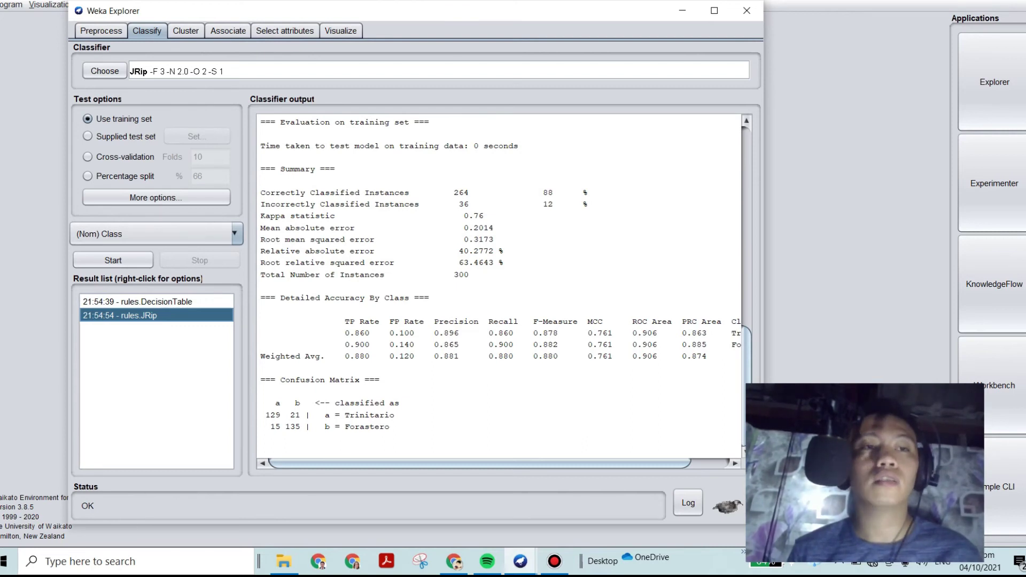
{"action": "left_click", "coordinate": [105, 70]}
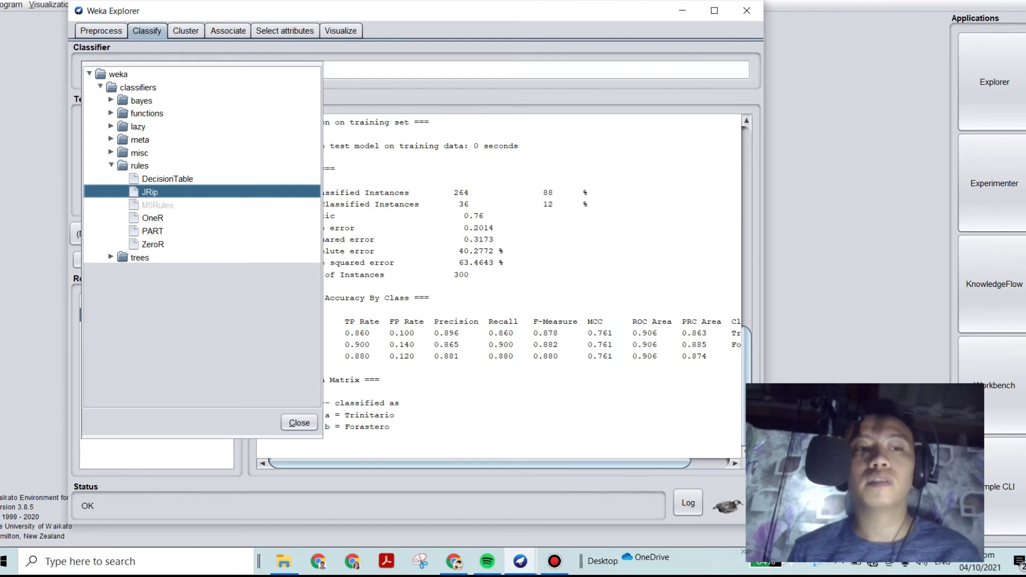
{"action": "left_click", "coordinate": [153, 217]}
{"action": "left_click", "coordinate": [113, 260]}
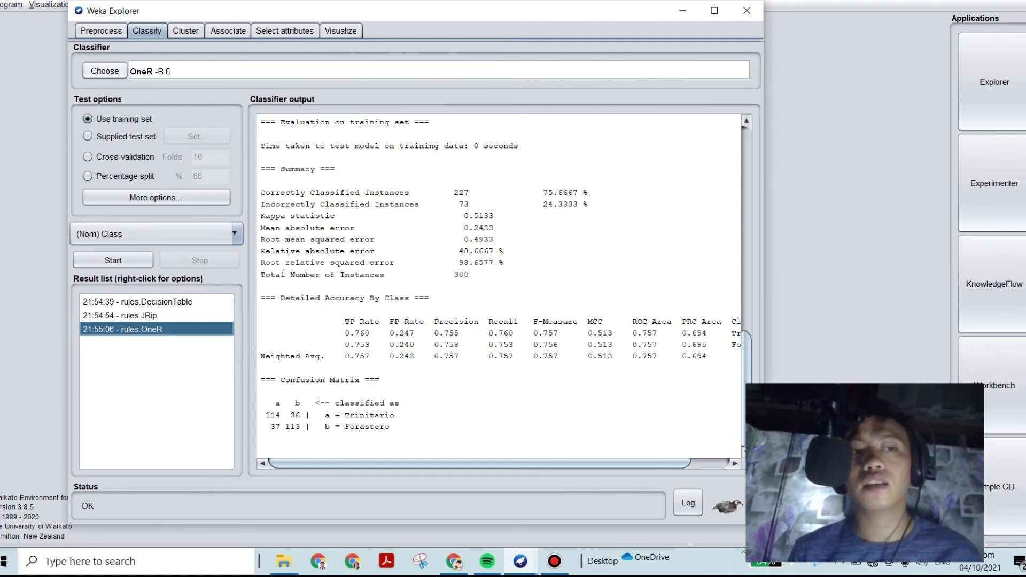
- Run the PART and ZeroR rule classifiers one after the other on the training set
{"action": "left_click", "coordinate": [104, 70]}
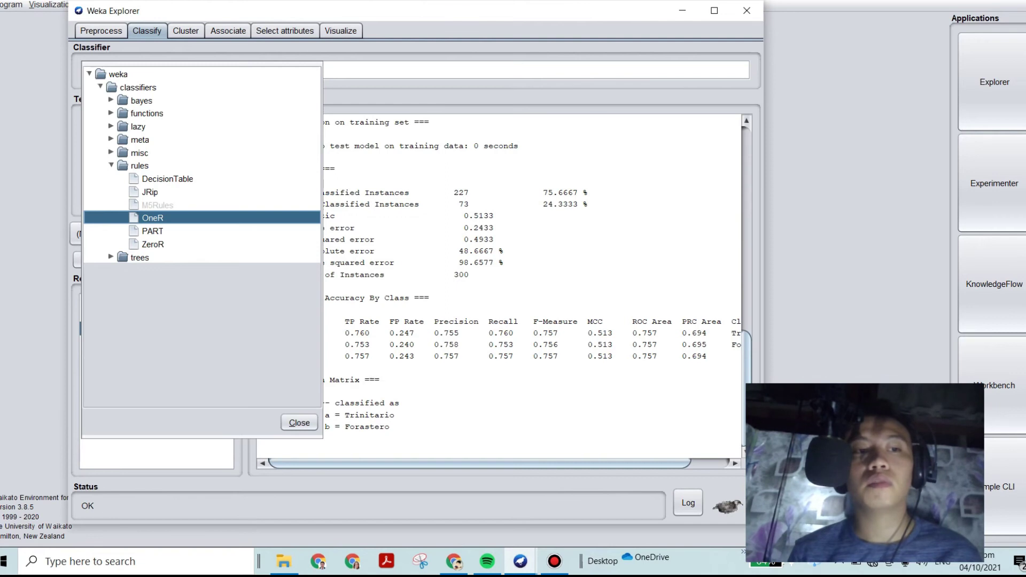
{"action": "left_click", "coordinate": [152, 231]}
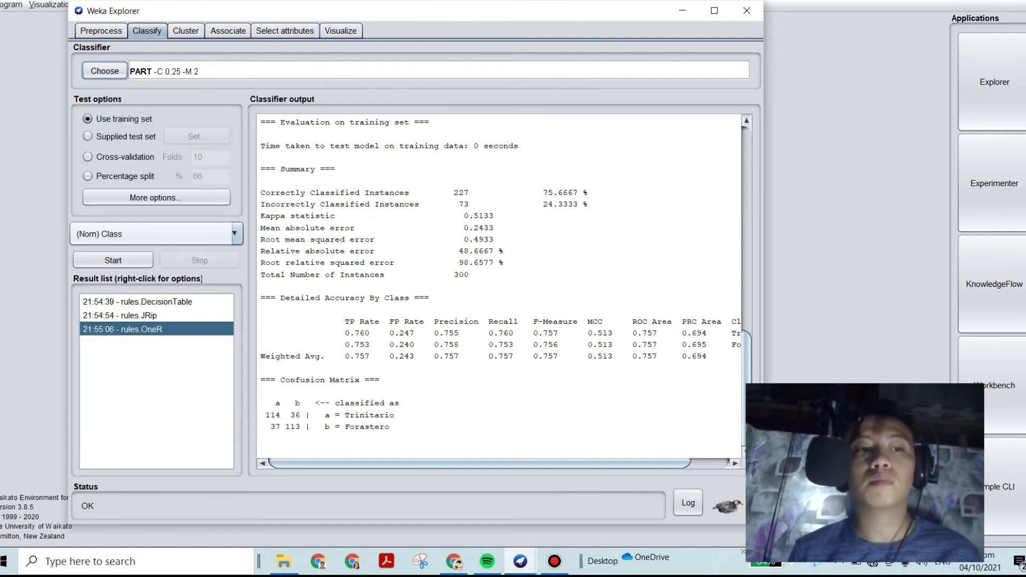
{"action": "left_click", "coordinate": [112, 260]}
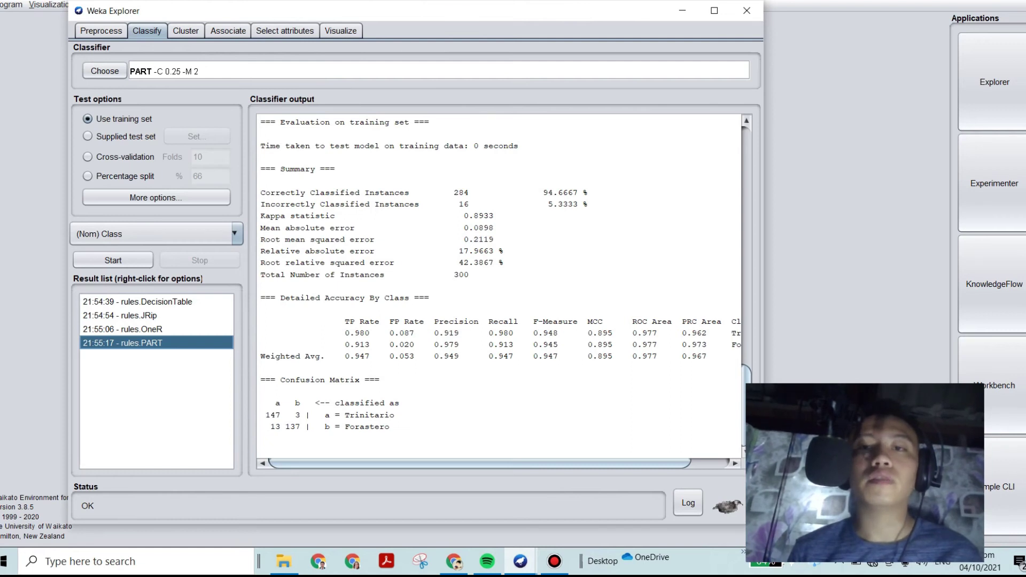
{"action": "left_click_drag", "start_coordinate": [374, 20], "coordinate": [369, 0]}
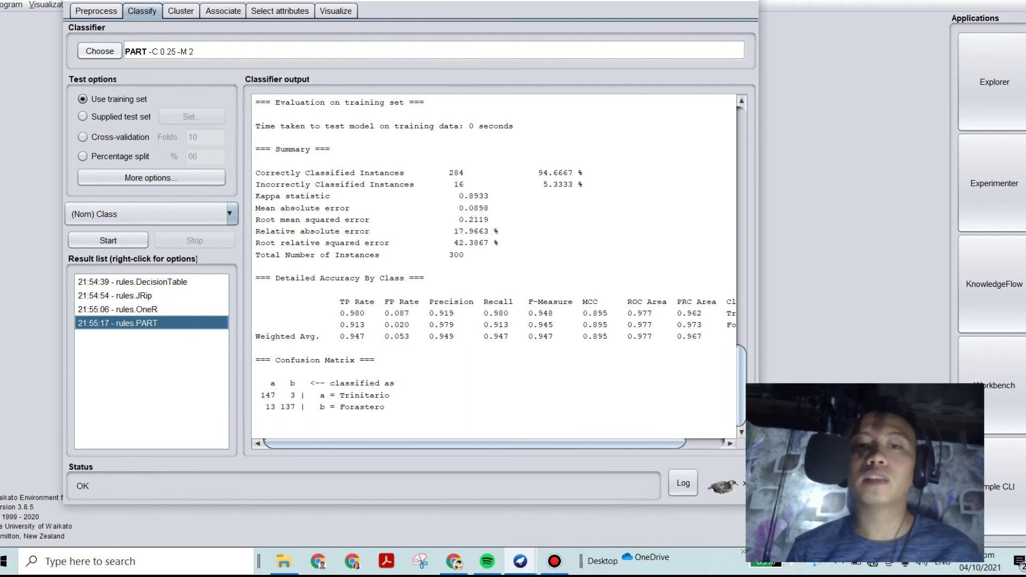
{"action": "left_click", "coordinate": [99, 51]}
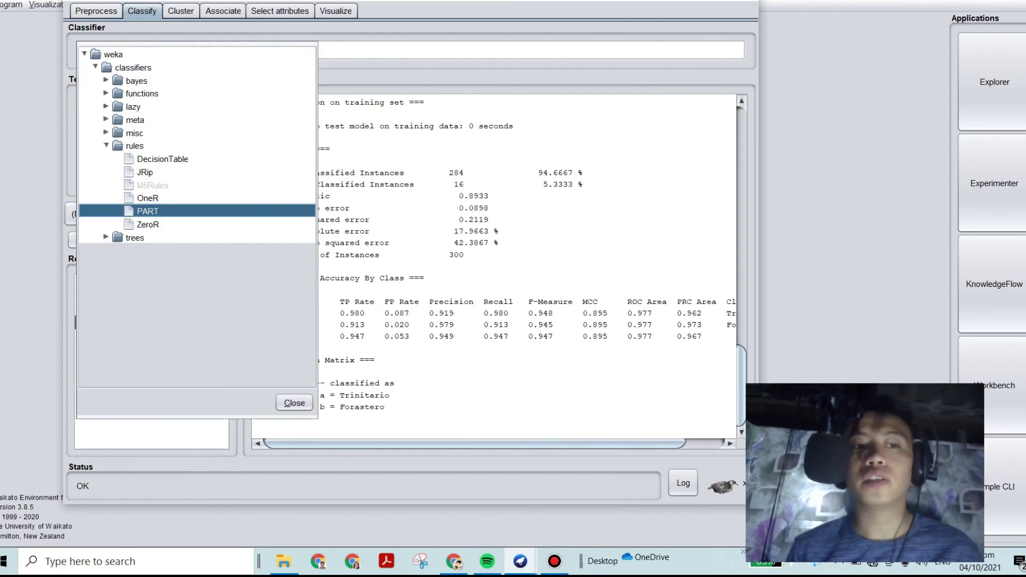
{"action": "left_click", "coordinate": [148, 224]}
{"action": "left_click", "coordinate": [107, 240]}
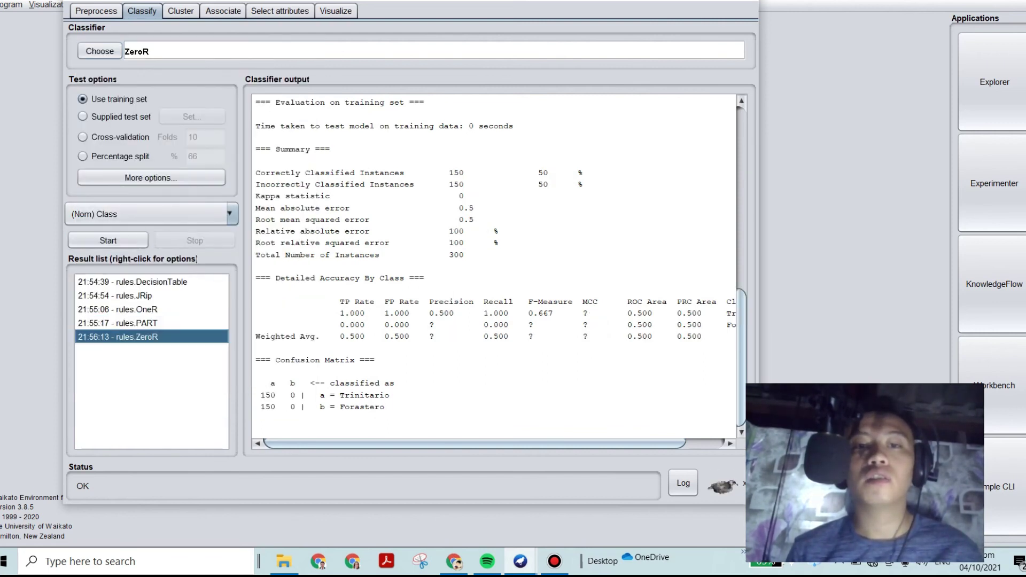
- Run the DecisionStump and HoeffdingTree tree classifiers one after the other on the training set
{"action": "left_click", "coordinate": [99, 51]}
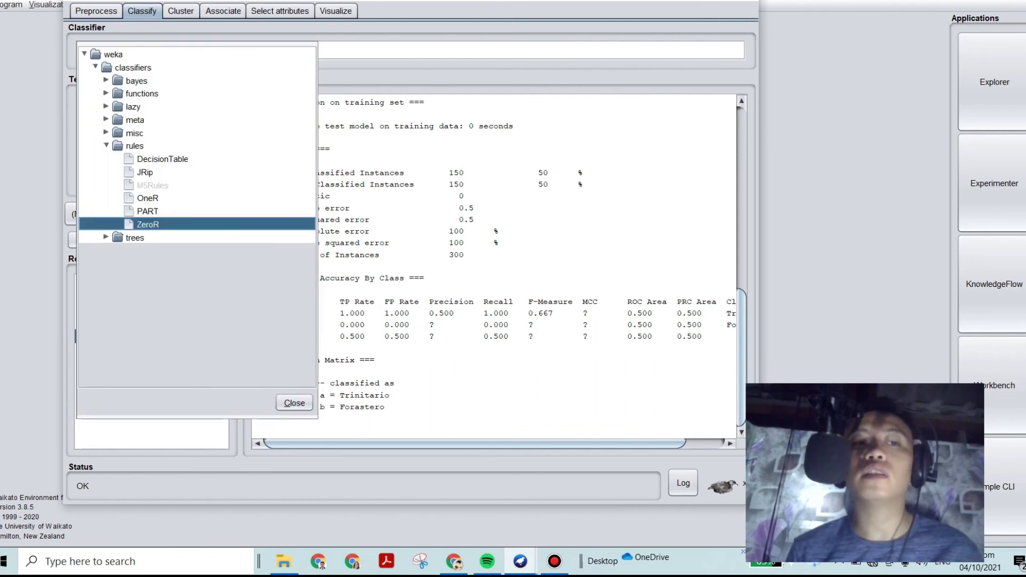
{"action": "left_click", "coordinate": [106, 237]}
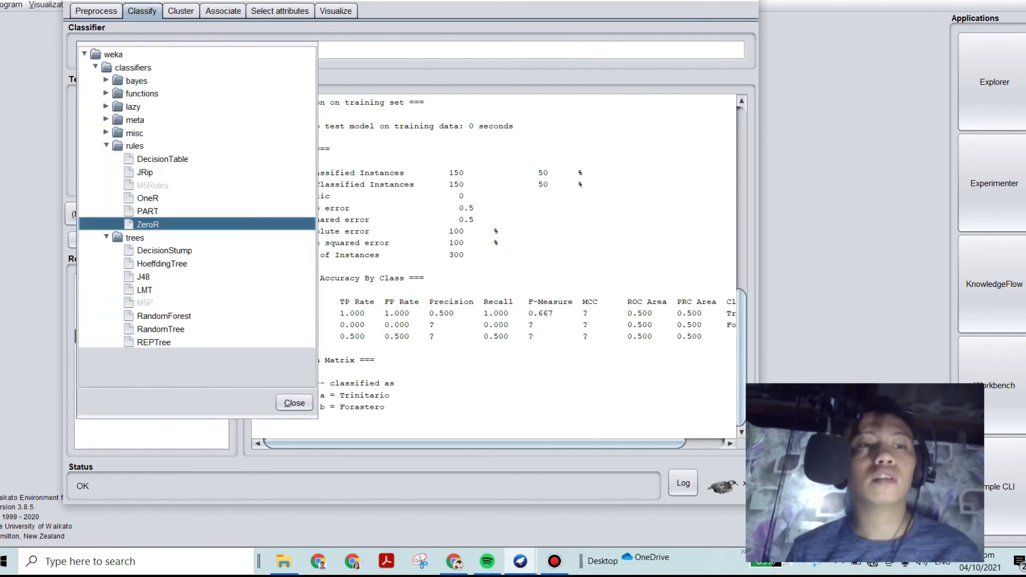
{"action": "left_click", "coordinate": [164, 250]}
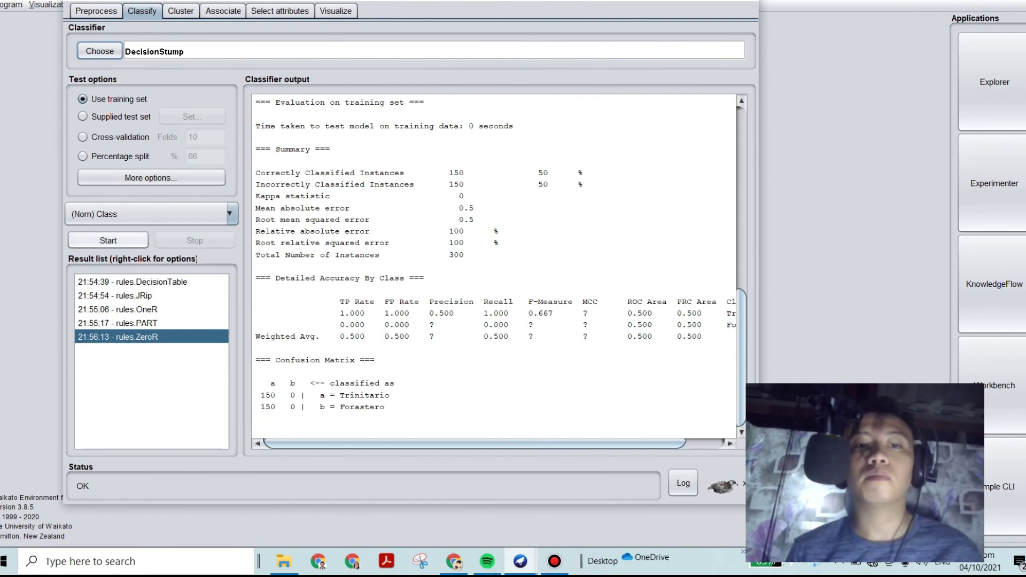
{"action": "left_click", "coordinate": [108, 241]}
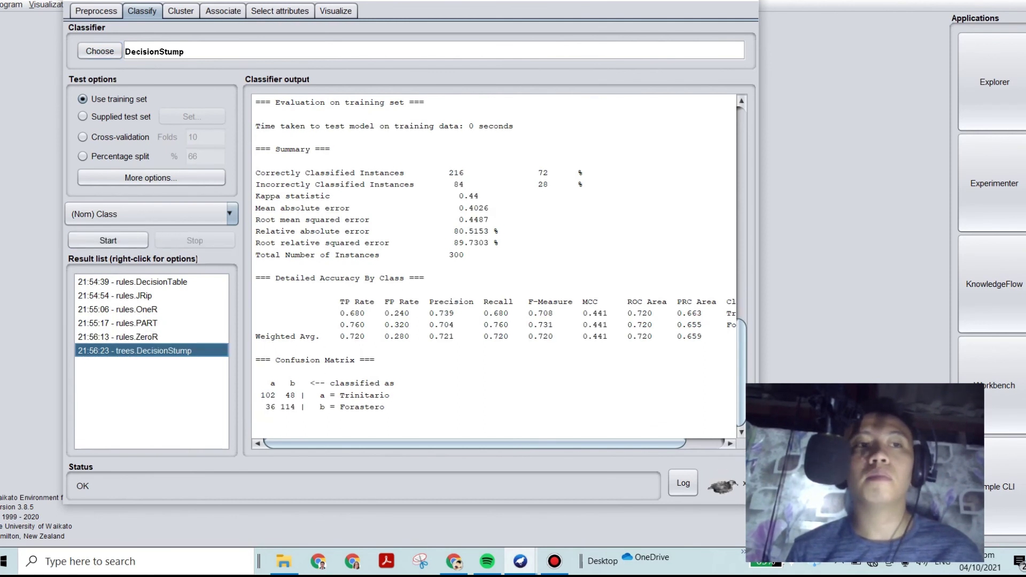
{"action": "left_click", "coordinate": [100, 50]}
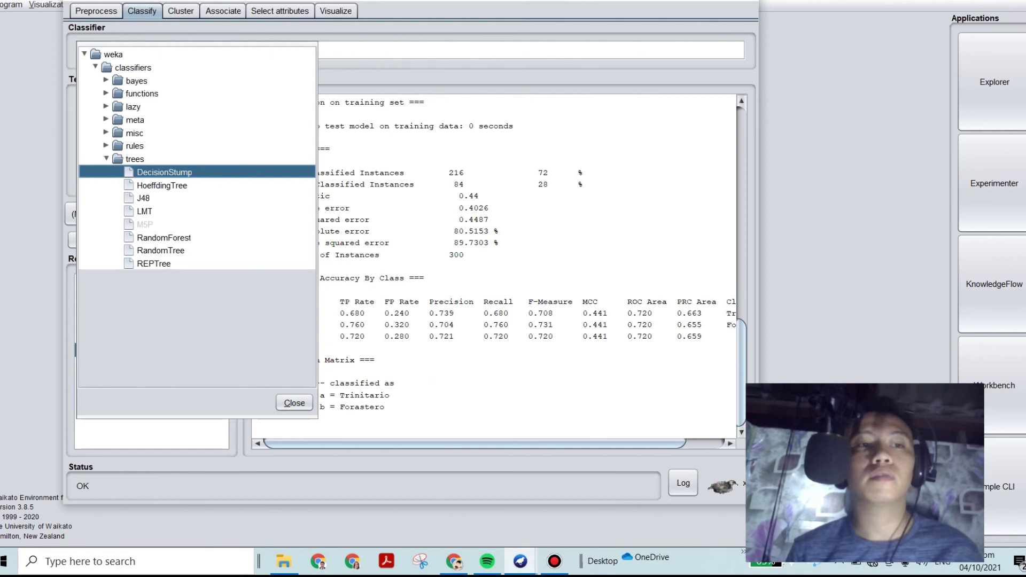
{"action": "left_click", "coordinate": [162, 185]}
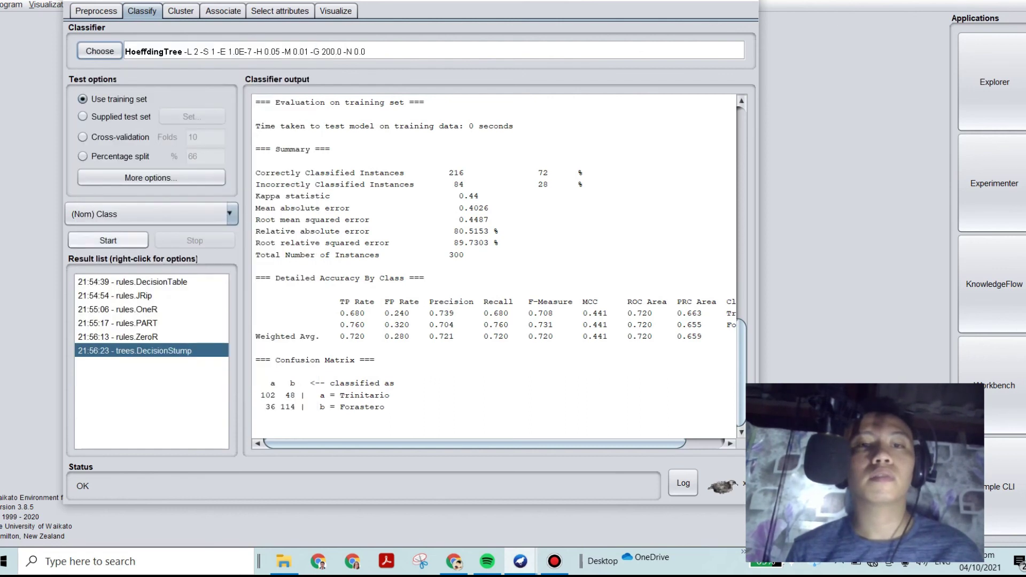
{"action": "left_click", "coordinate": [108, 241]}
- Run the J48 tree classifier with its default options on the training set
{"action": "left_click", "coordinate": [100, 51]}
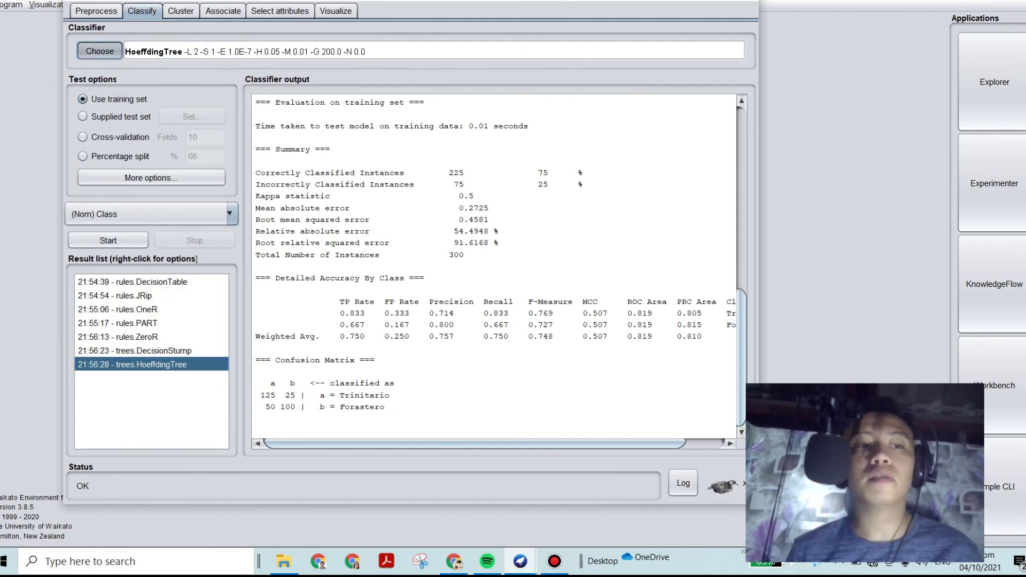
{"action": "left_click", "coordinate": [143, 198]}
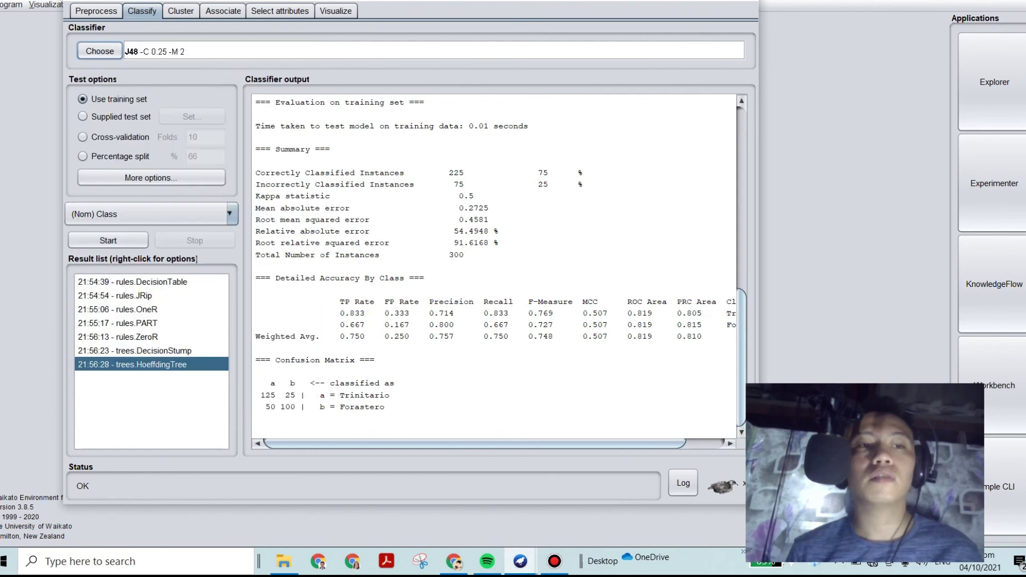
{"action": "left_click", "coordinate": [108, 240]}
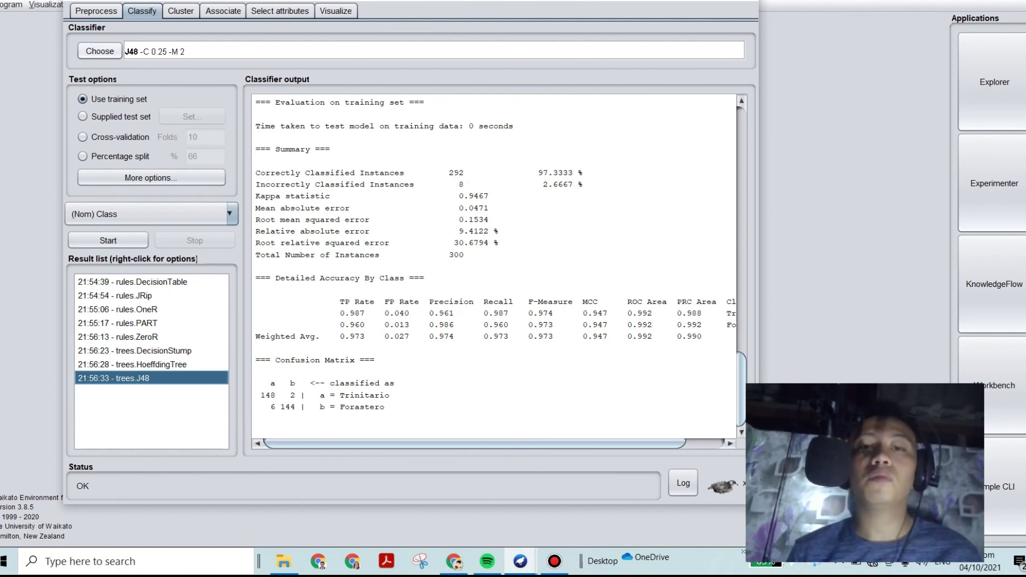
{"action": "left_click", "coordinate": [100, 51]}
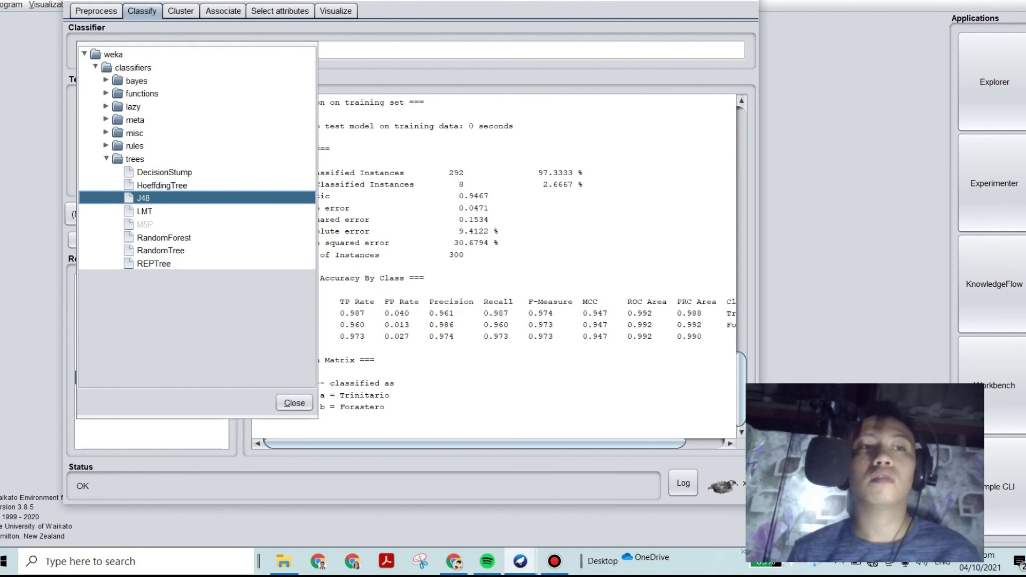
{"action": "key", "text": "Escape"}
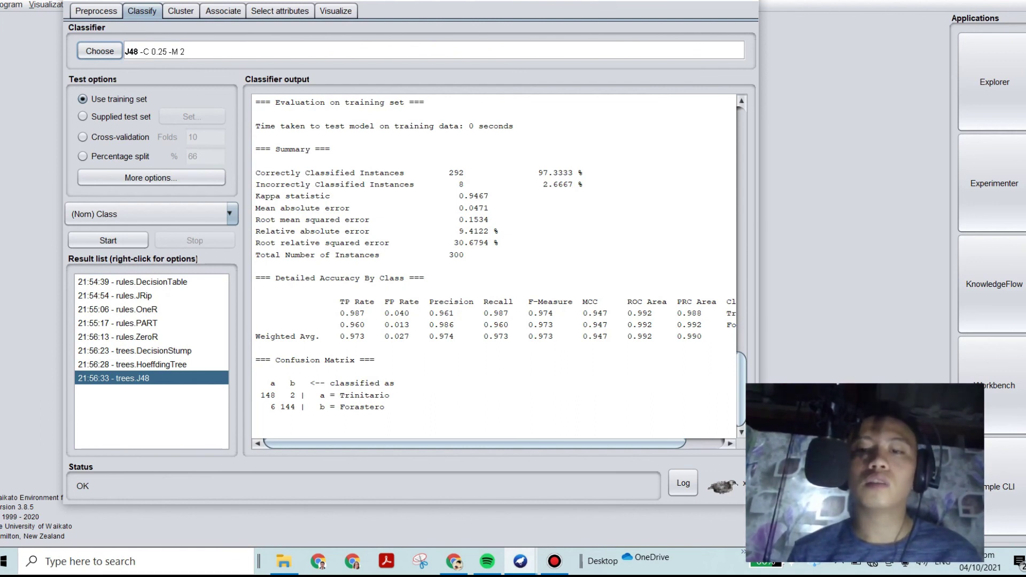
{"action": "mouse_move", "coordinate": [741, 374]}
{"action": "left_mouse_down"}
{"action": "mouse_move", "coordinate": [741, 361]}
{"action": "mouse_move", "coordinate": [741, 374]}
{"action": "left_mouse_up"}
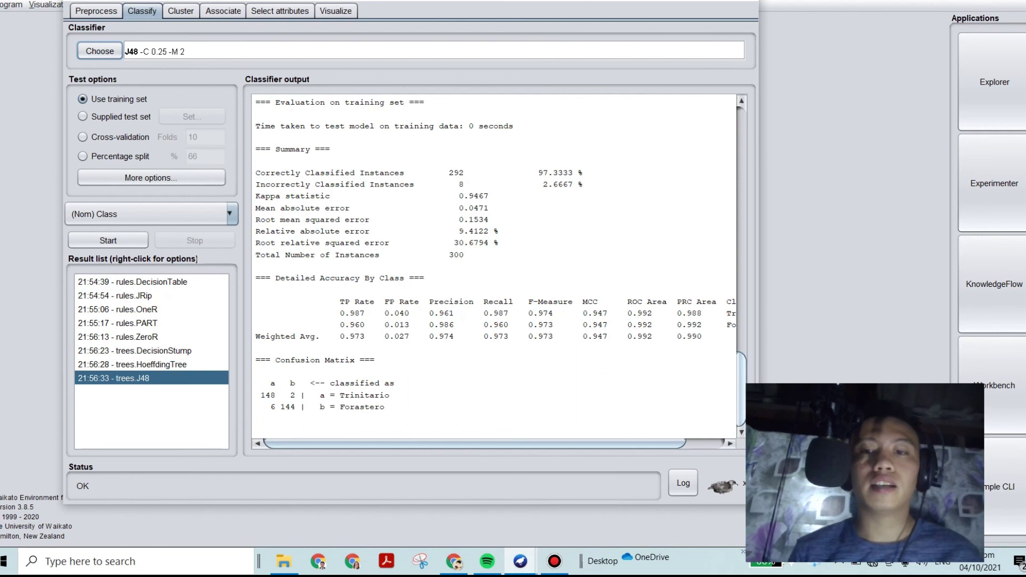
{"action": "mouse_move", "coordinate": [741, 374]}
{"action": "left_mouse_down"}
{"action": "mouse_move", "coordinate": [740, 207]}
{"action": "mouse_move", "coordinate": [741, 374]}
{"action": "left_mouse_up"}
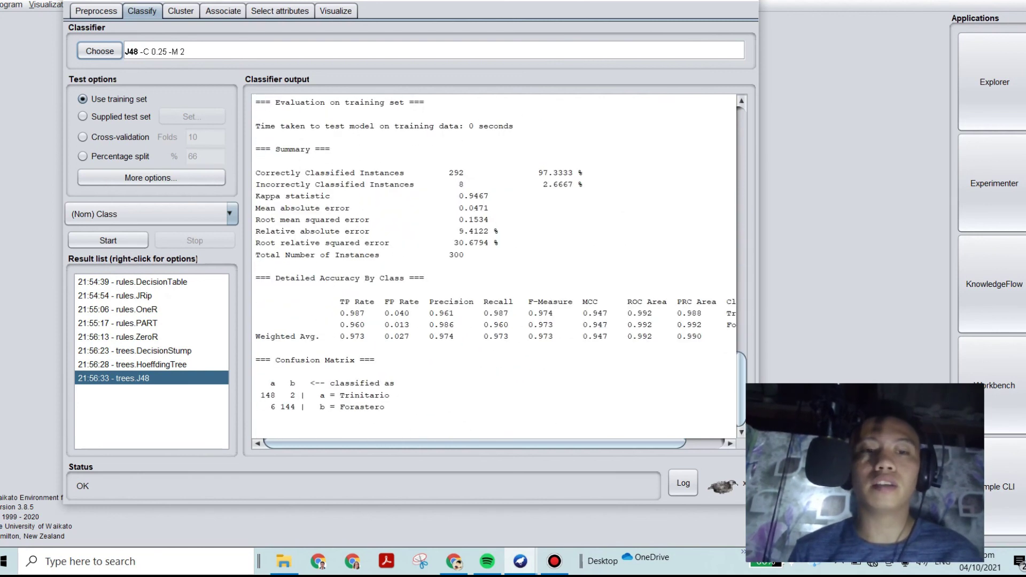